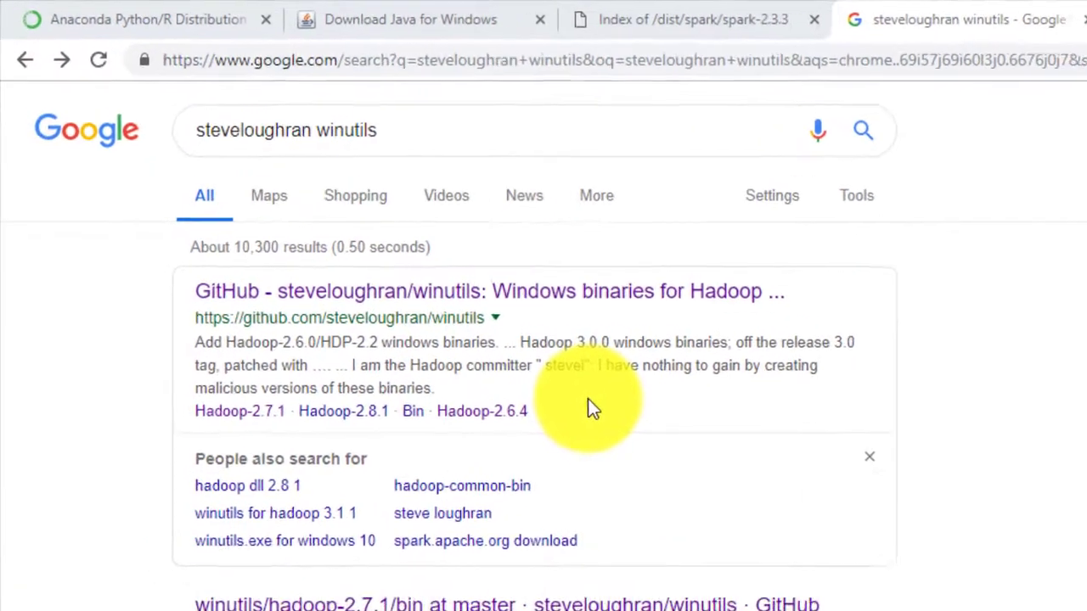
Open the winutils GitHub repository with Windows binaries for Hadoop from the Google search results
left_click(383, 136)
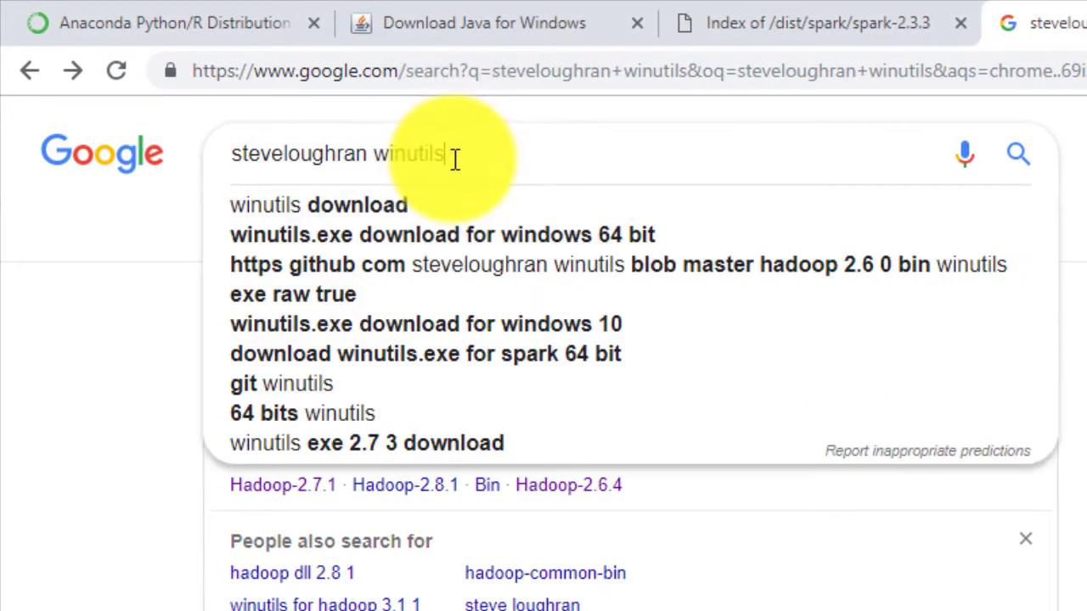
left_click(161, 310)
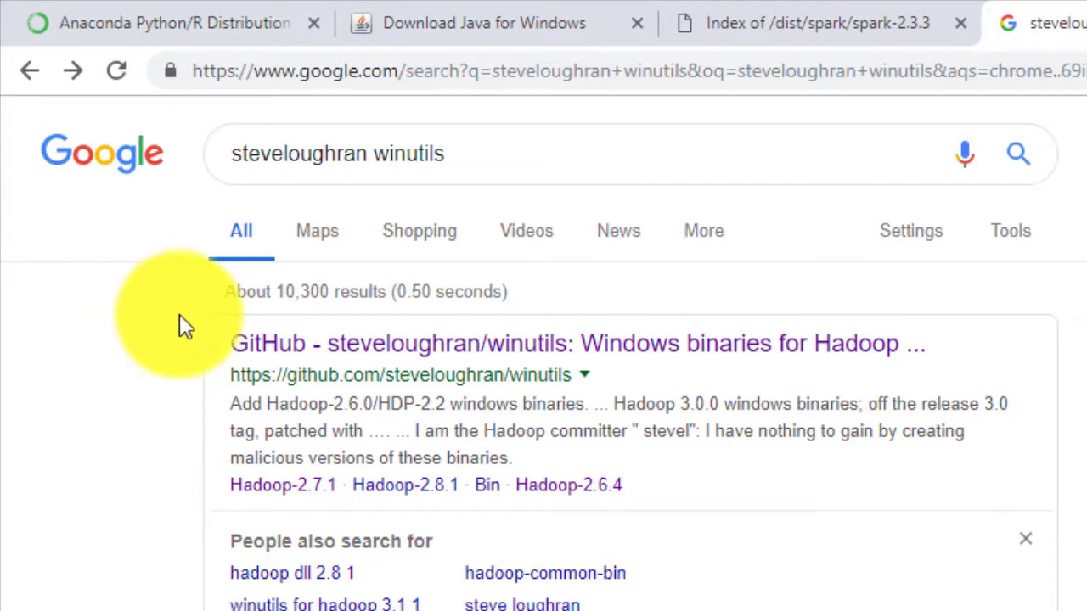
left_click(474, 338)
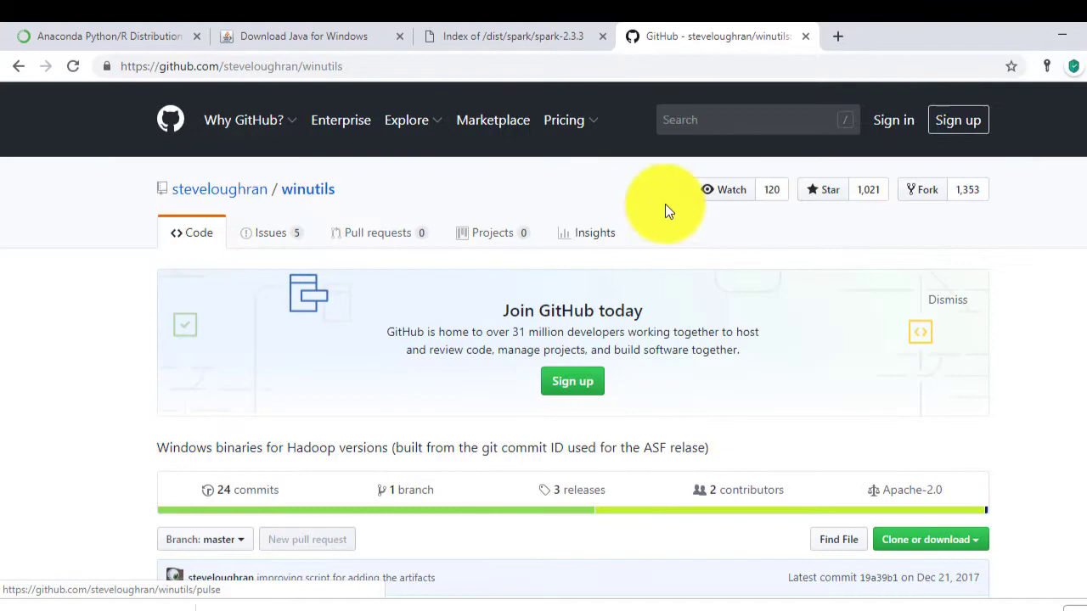
Download winutils.exe from the repository's hadoop-2.6.0/bin folder
scroll(544, 340, "down", 5)
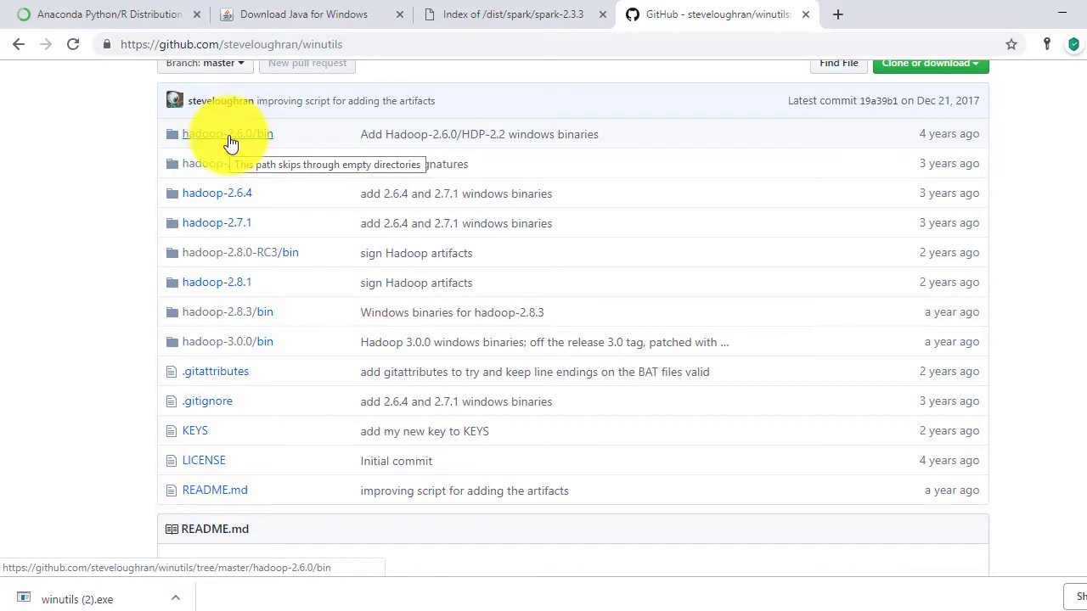
left_click(230, 137)
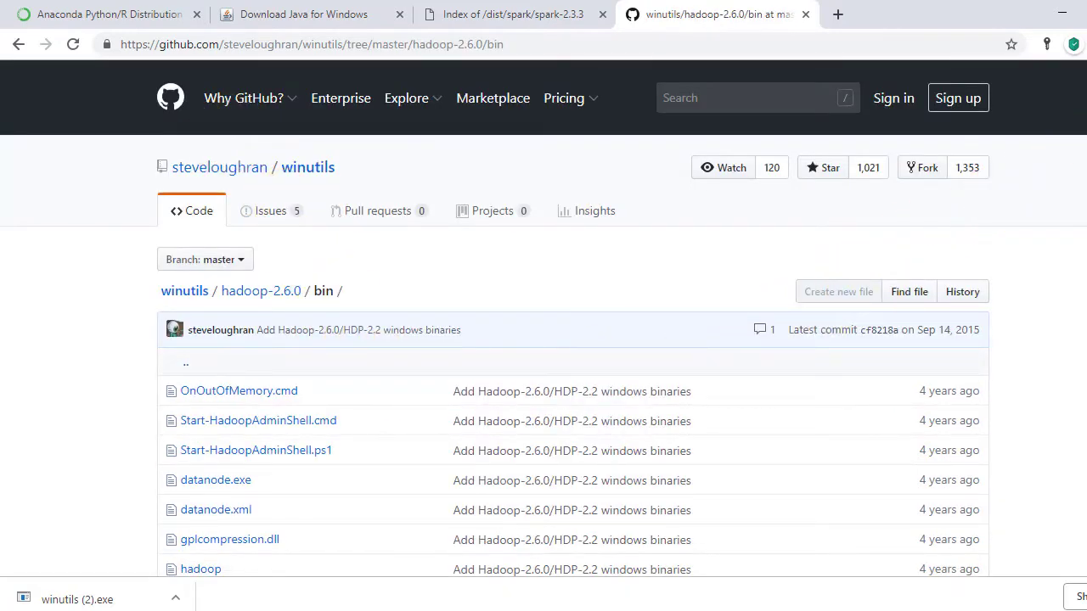
scroll(544, 319, "down", 5)
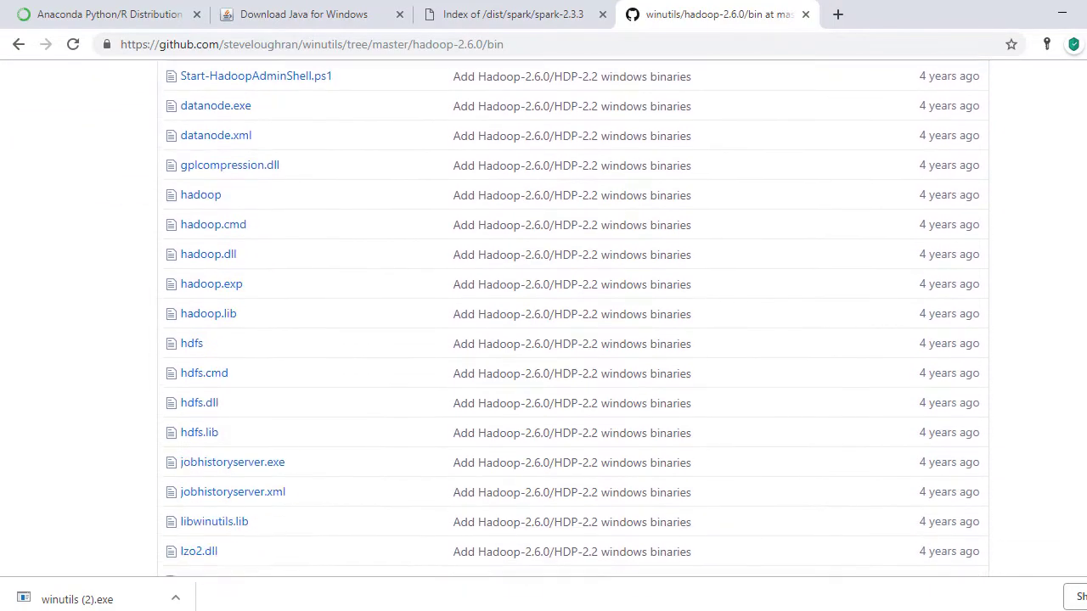
scroll(544, 319, "down", 8)
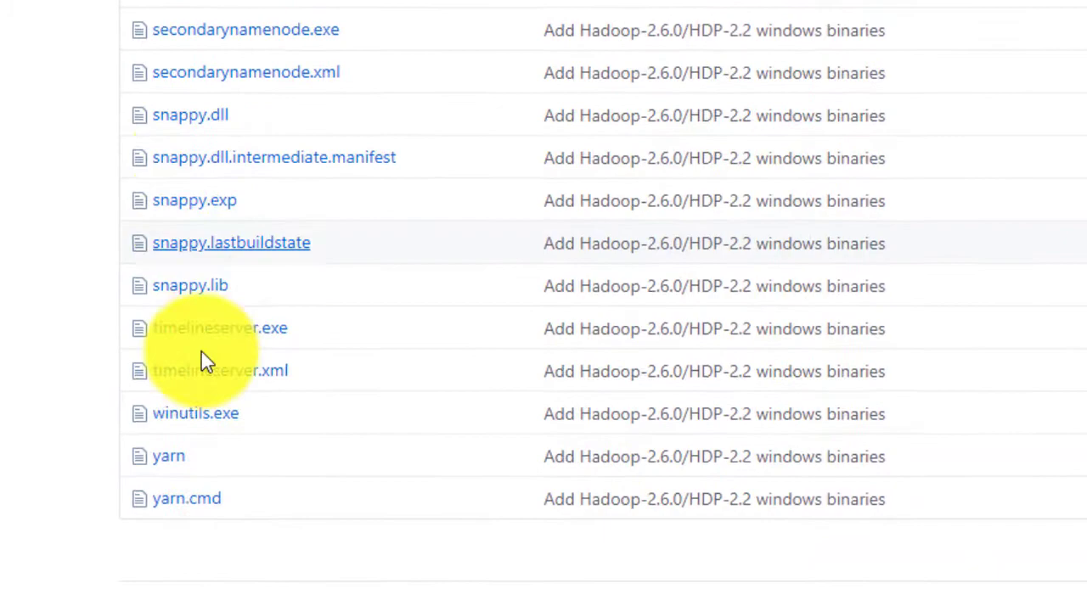
left_click(182, 406)
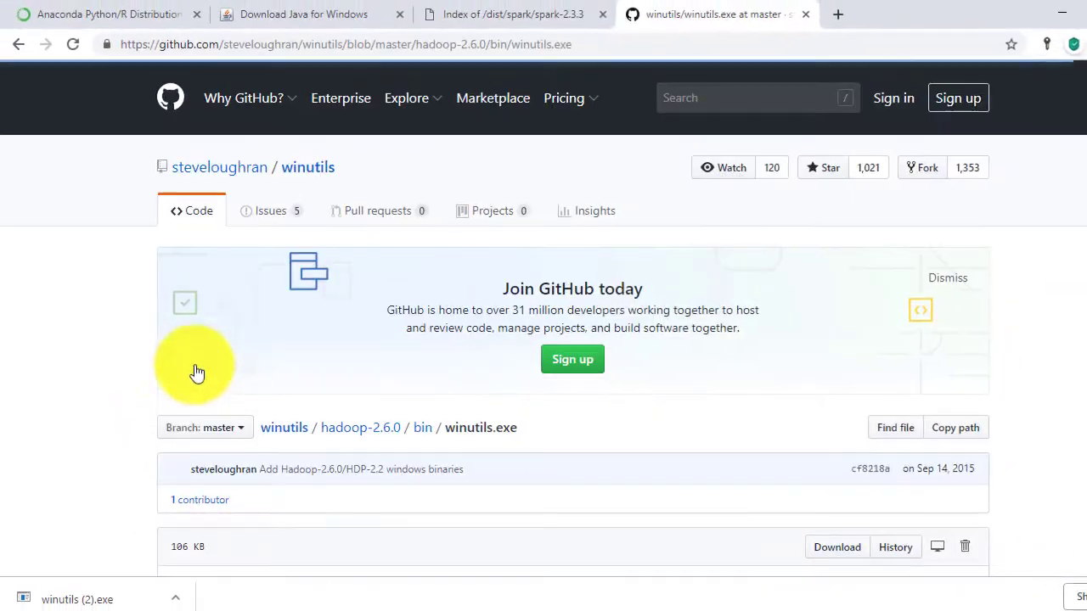
left_click(834, 550)
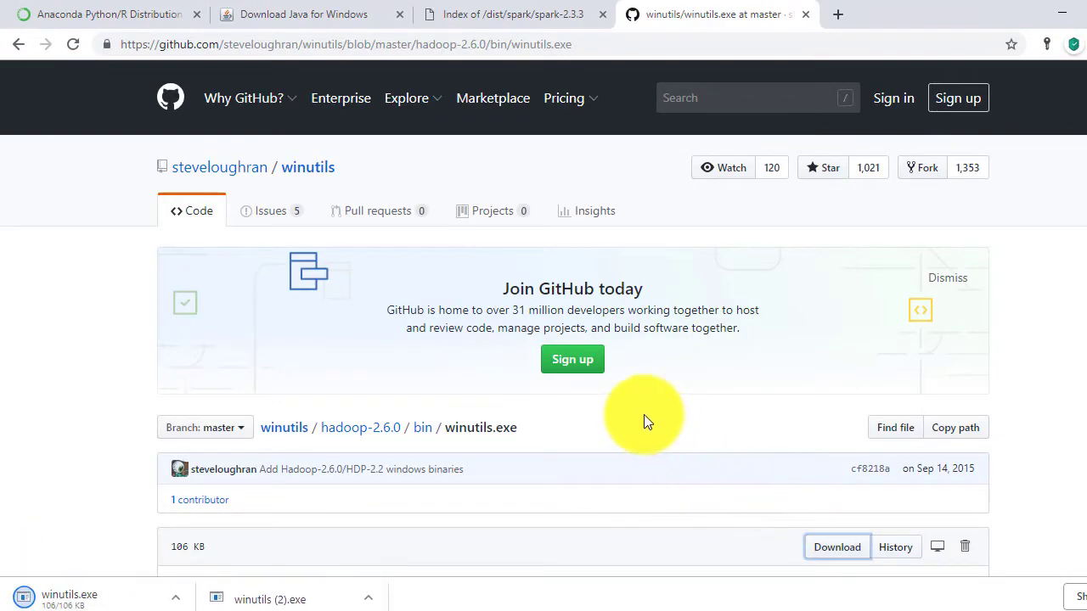
Switch to File Explorer and check for winutils.exe in the bin folder of spark-2.3.3-bin-hadoop2.6
left_click(416, 608)
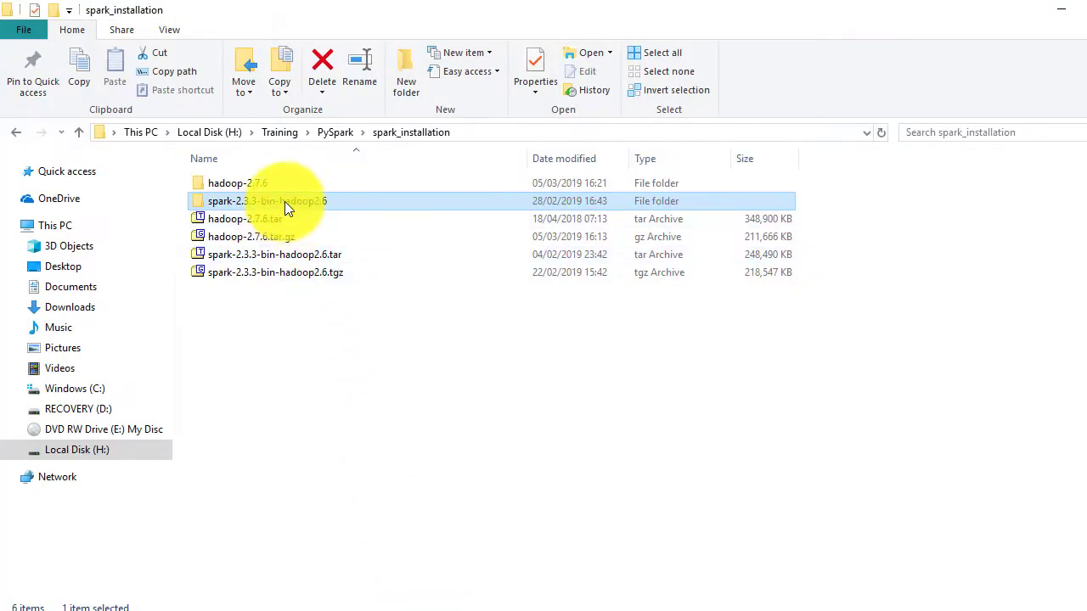
double_click(284, 206)
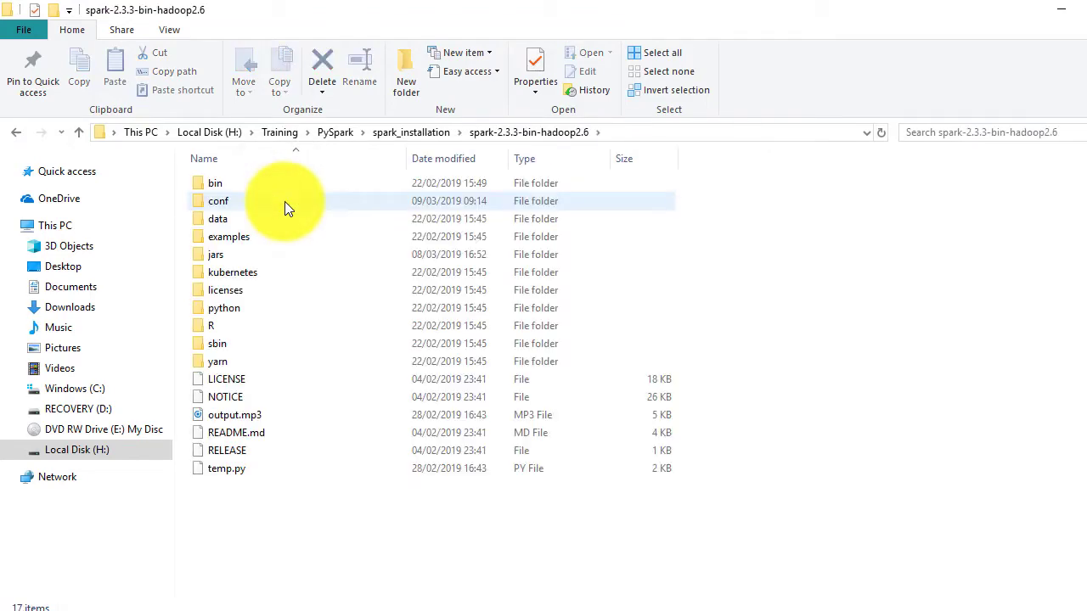
double_click(222, 182)
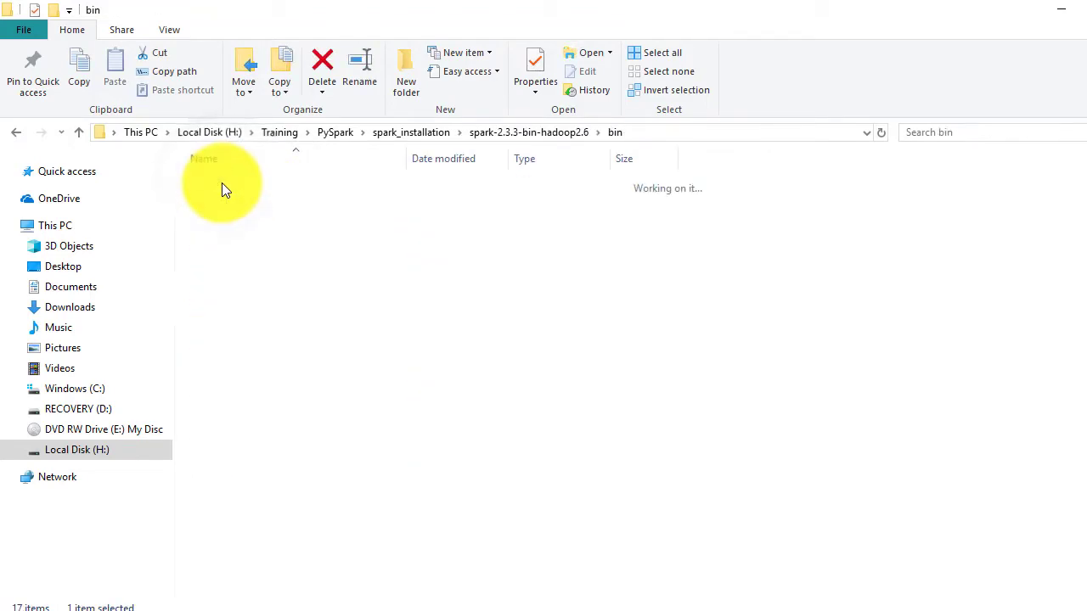
left_click(239, 338)
key("End")
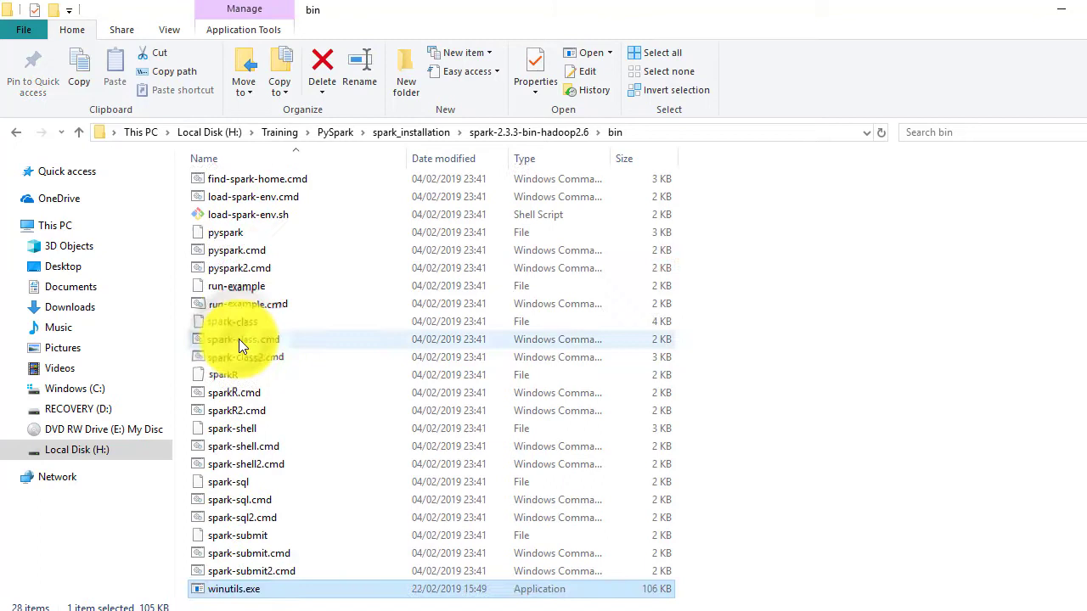
left_click(242, 589)
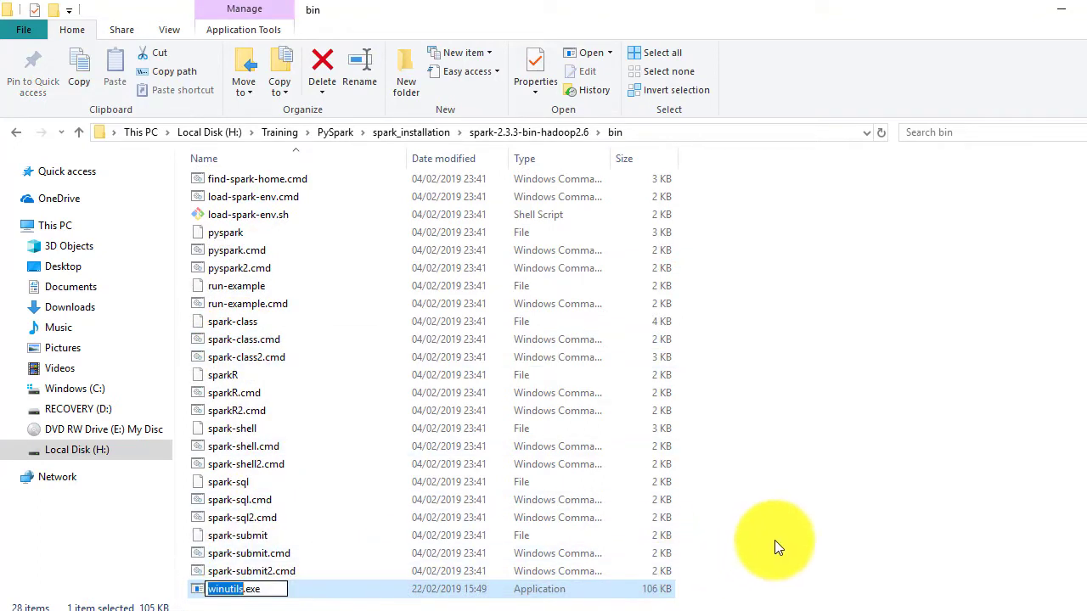
left_click(750, 367)
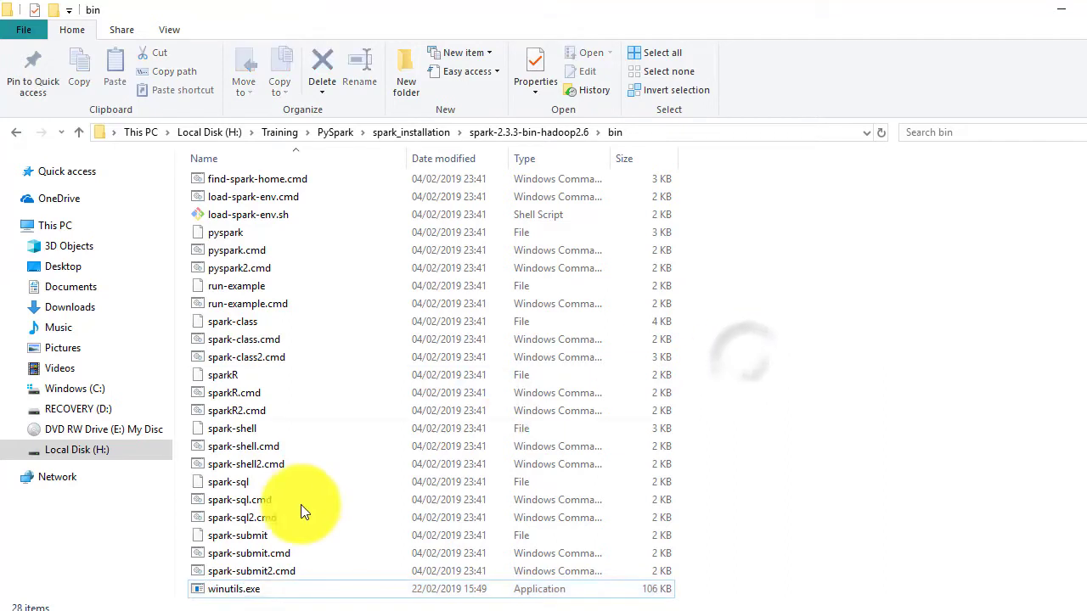
Search Windows for "environment" and open the Environment Variables dialog from the system properties
left_click(179, 608)
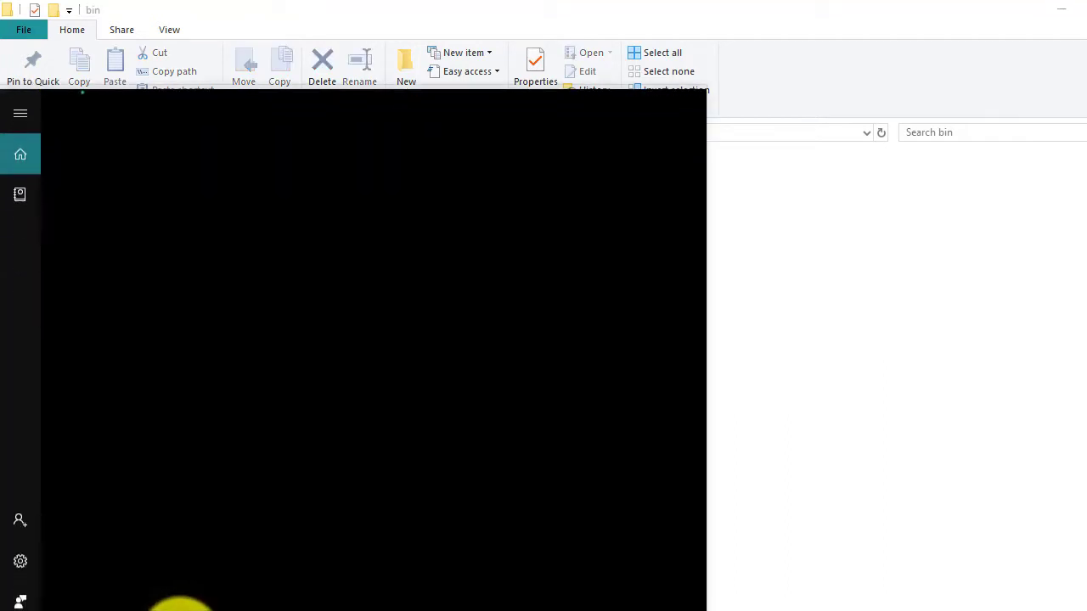
type("environment")
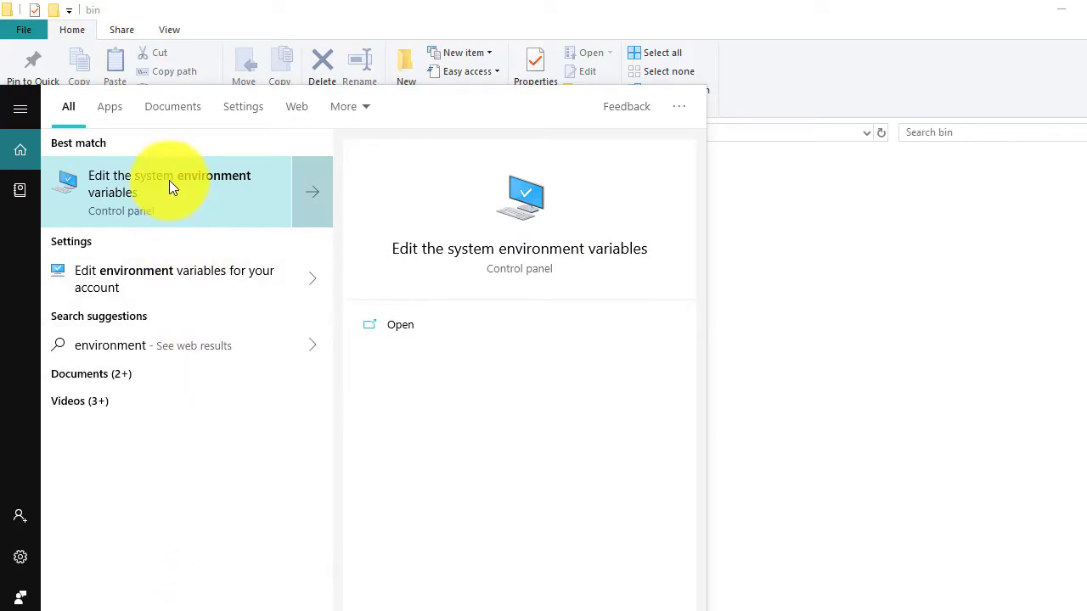
left_click(169, 182)
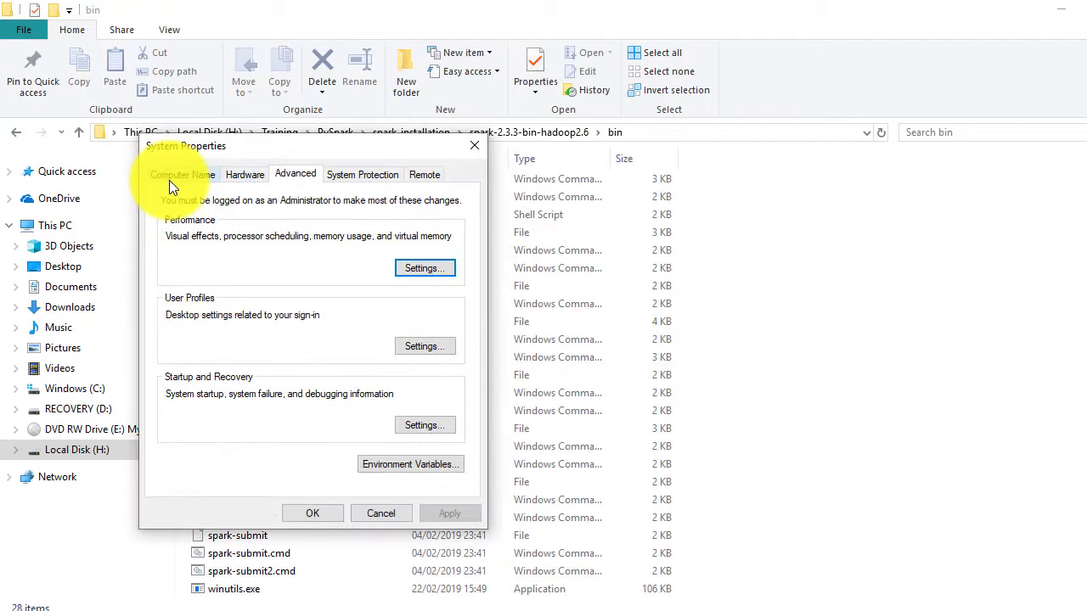
left_click(413, 470)
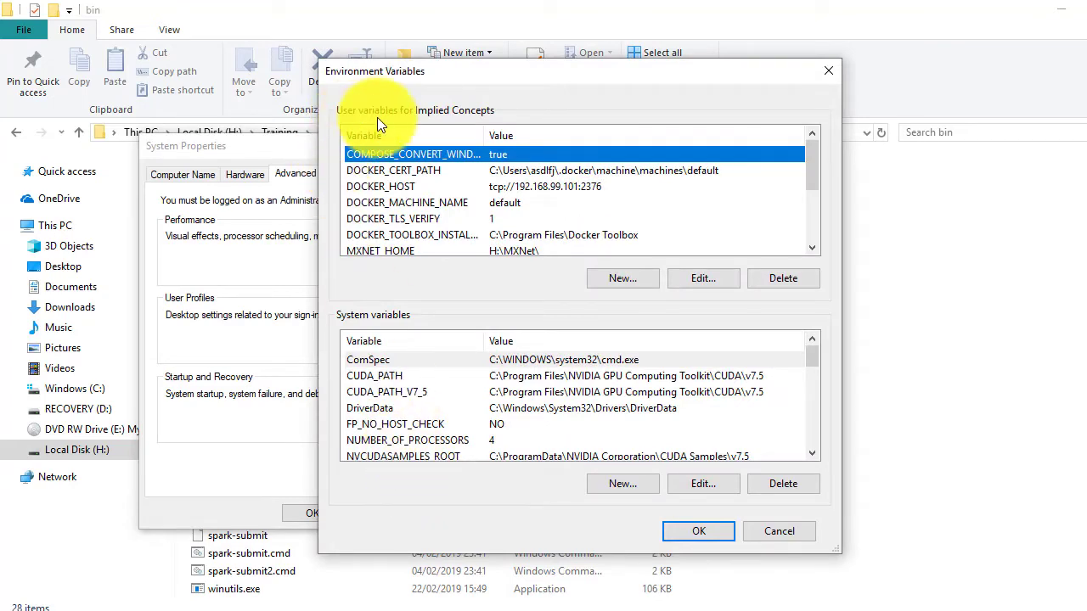
Start a new user variable and name it SPARK_HOME, copying the name from the Notepad++ notes
left_click(623, 280)
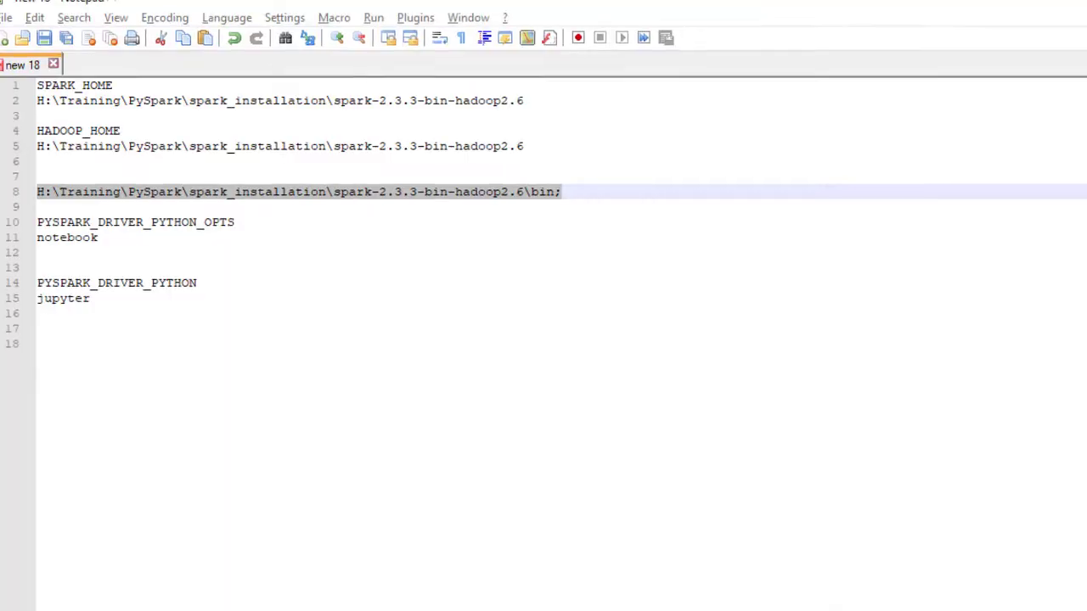
double_click(59, 84)
key("ctrl+c")
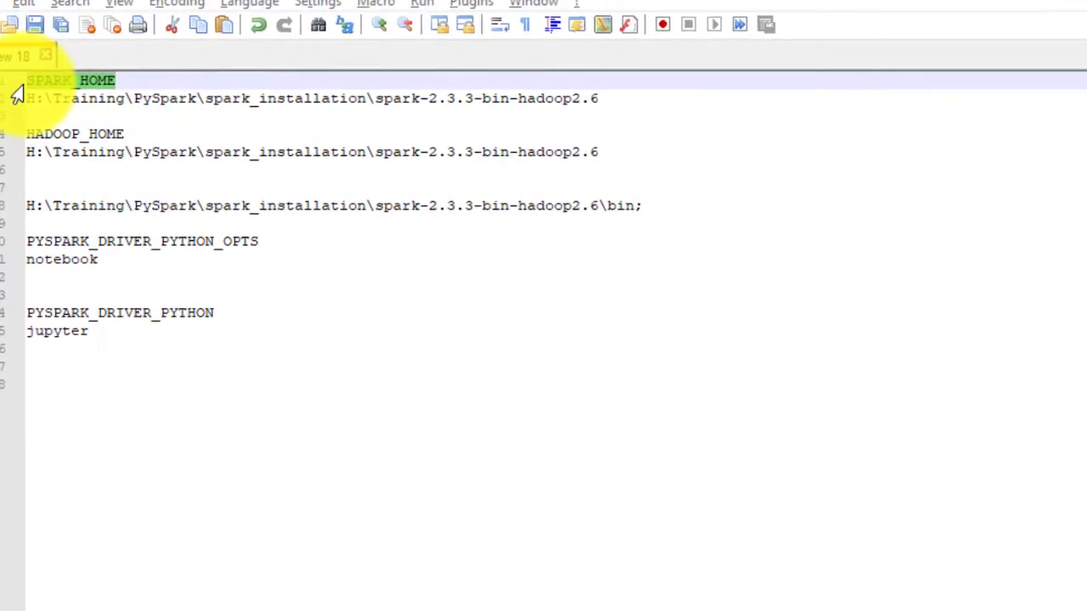
key("alt+Tab")
key("ctrl+v")
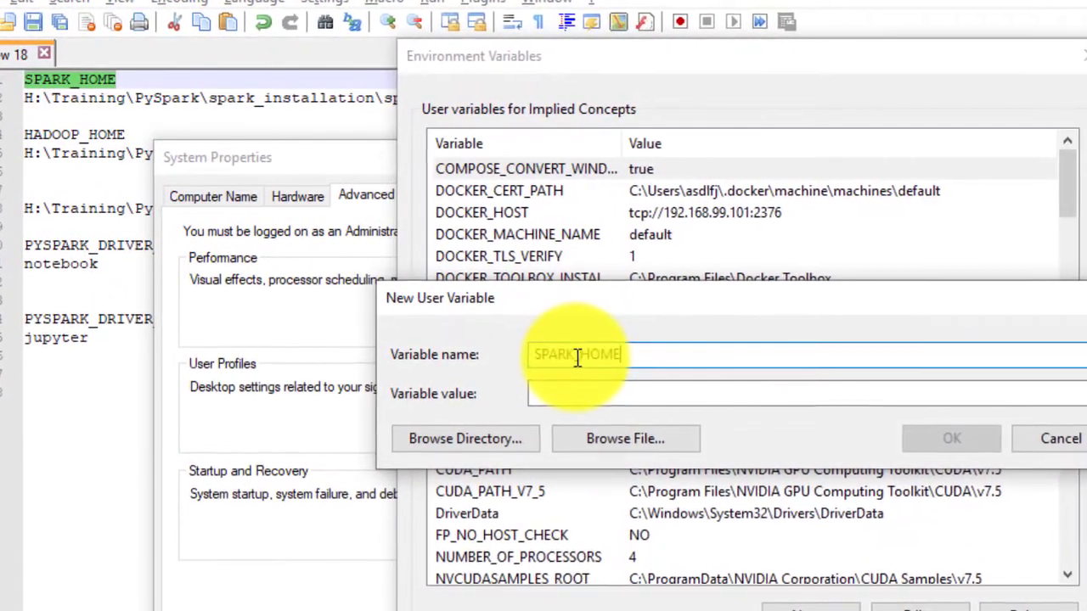
Set SPARK_HOME to H:\Training\PySpark\spark_installation\spark-2.3.3-bin-hadoop2.6 from the notes, save it and select it among the user variables
left_click(81, 115)
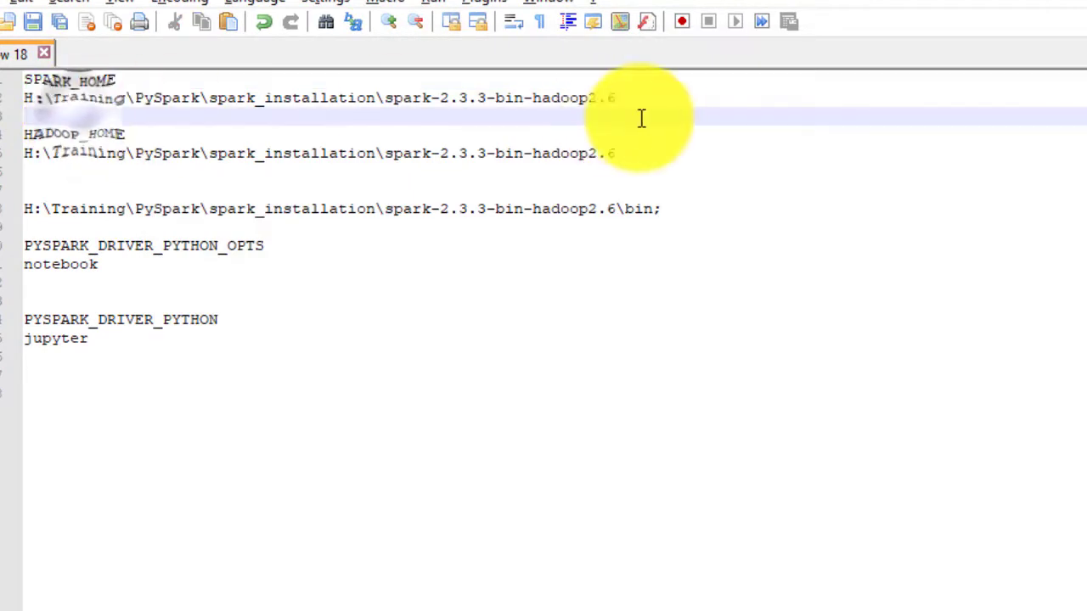
left_click_drag(648, 98, 25, 106)
key("ctrl+c")
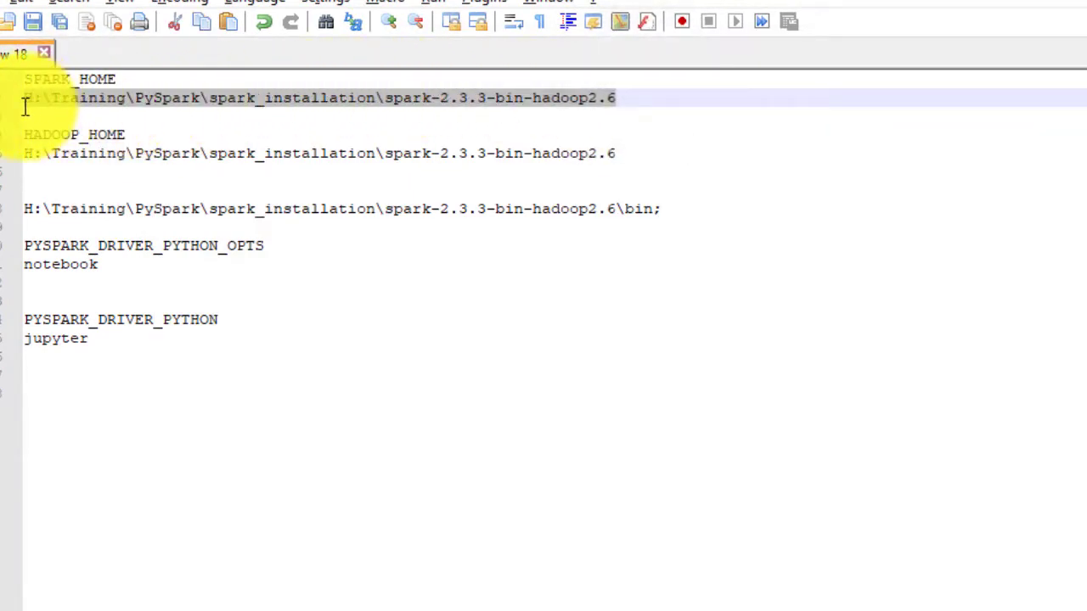
key("alt+Tab")
left_click(570, 397)
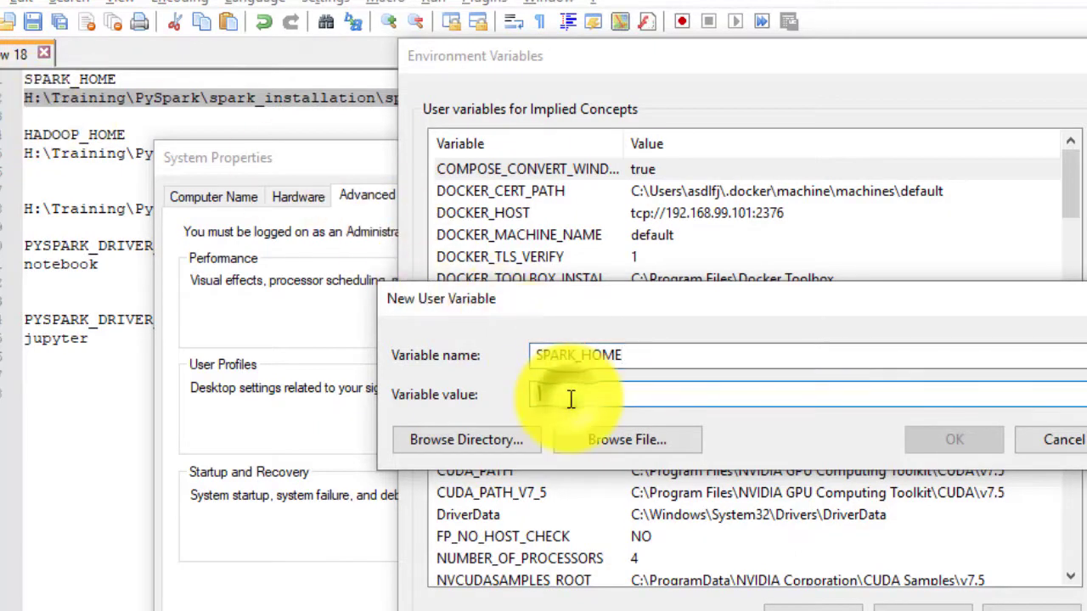
key("ctrl+v")
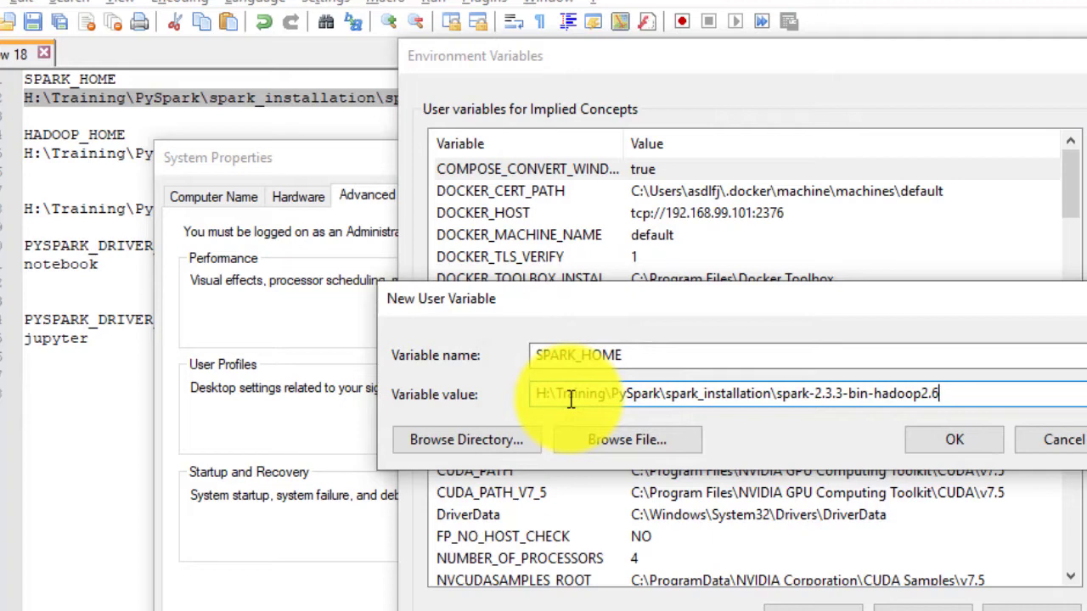
left_click_drag(539, 396, 950, 393)
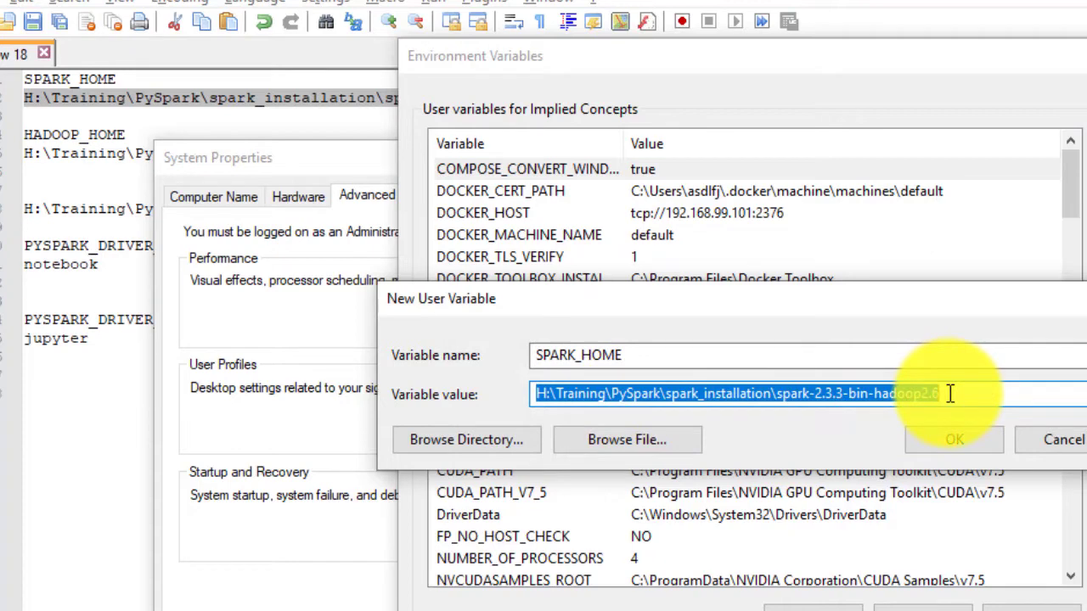
left_click(940, 440)
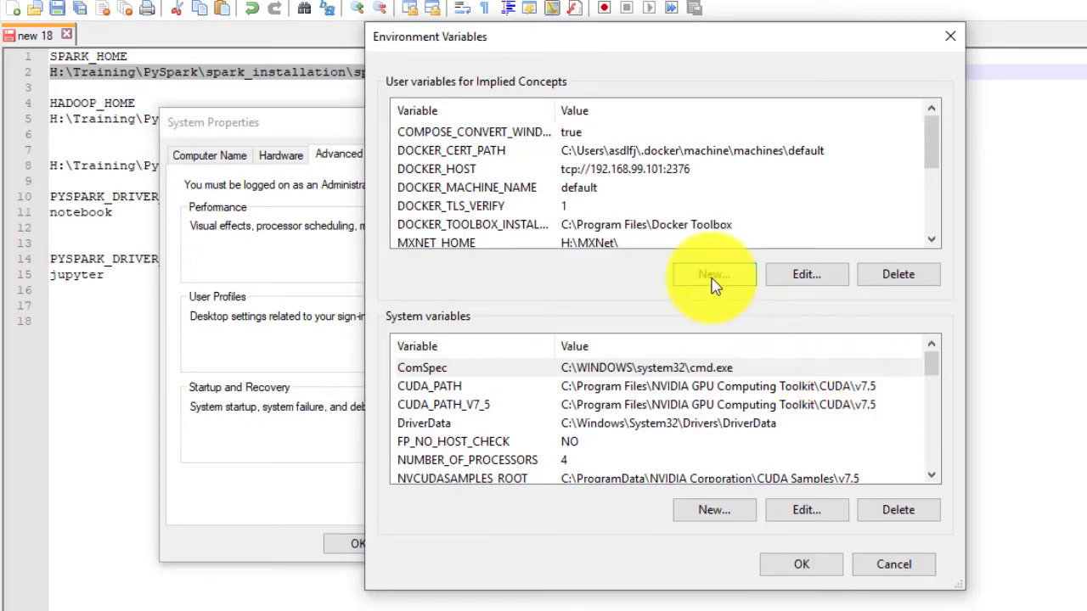
left_click_drag(929, 127, 934, 190)
left_click(416, 211)
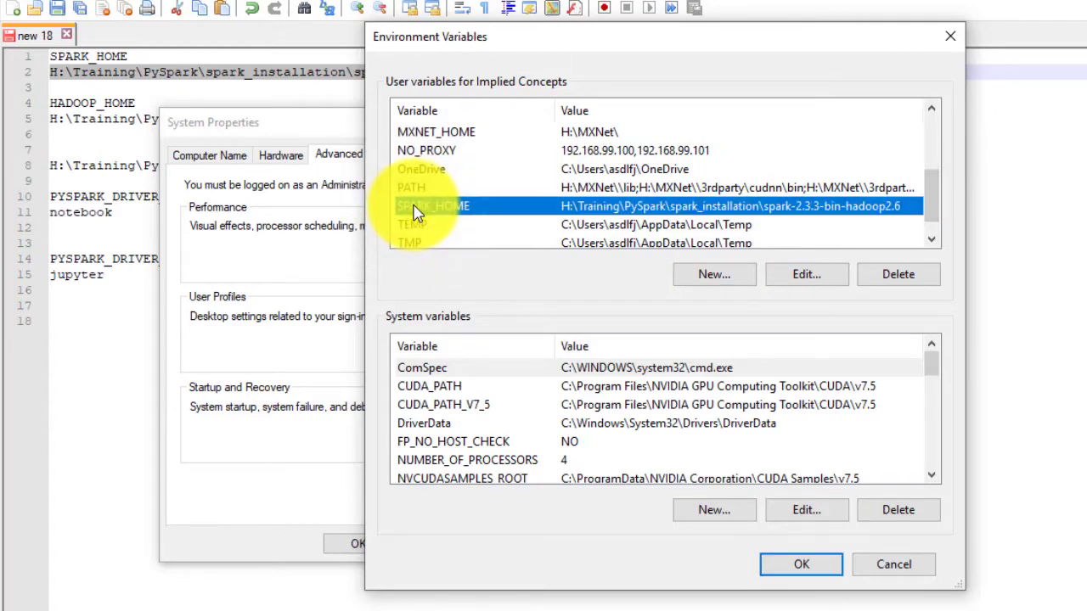
Start another new user variable and name it HADOOP_HOME, copying the name from the notes
left_click(718, 274)
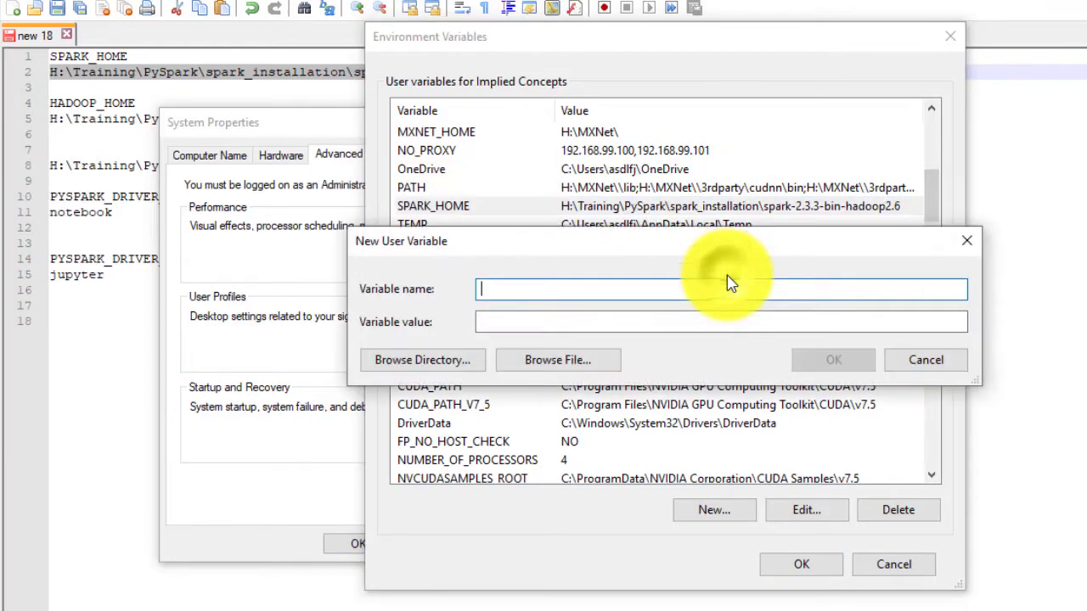
left_click_drag(135, 103, 45, 103)
key("ctrl+c")
key("alt+Tab")
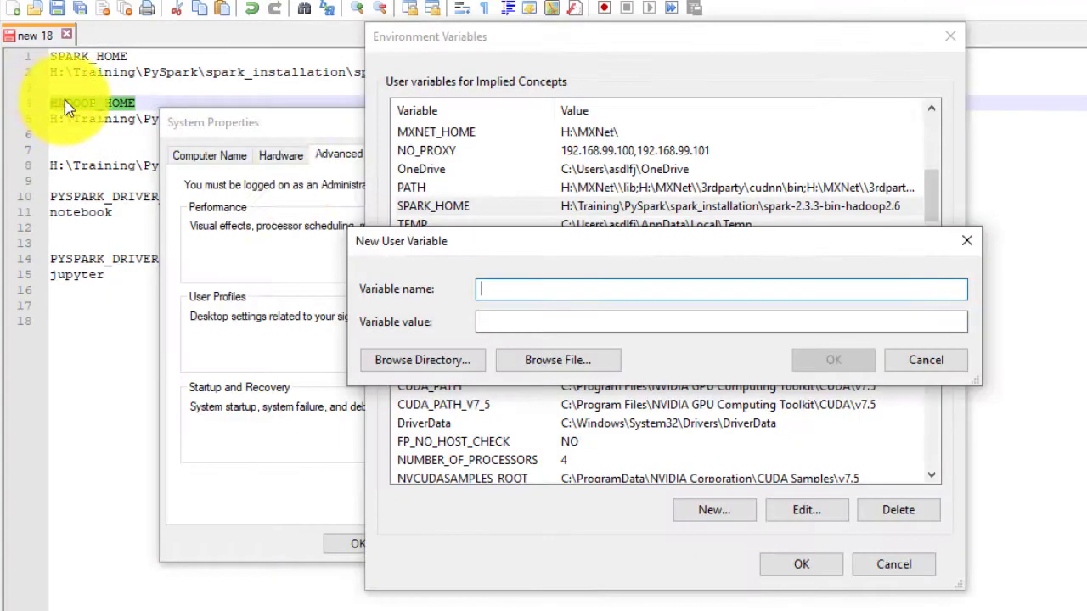
key("ctrl+v")
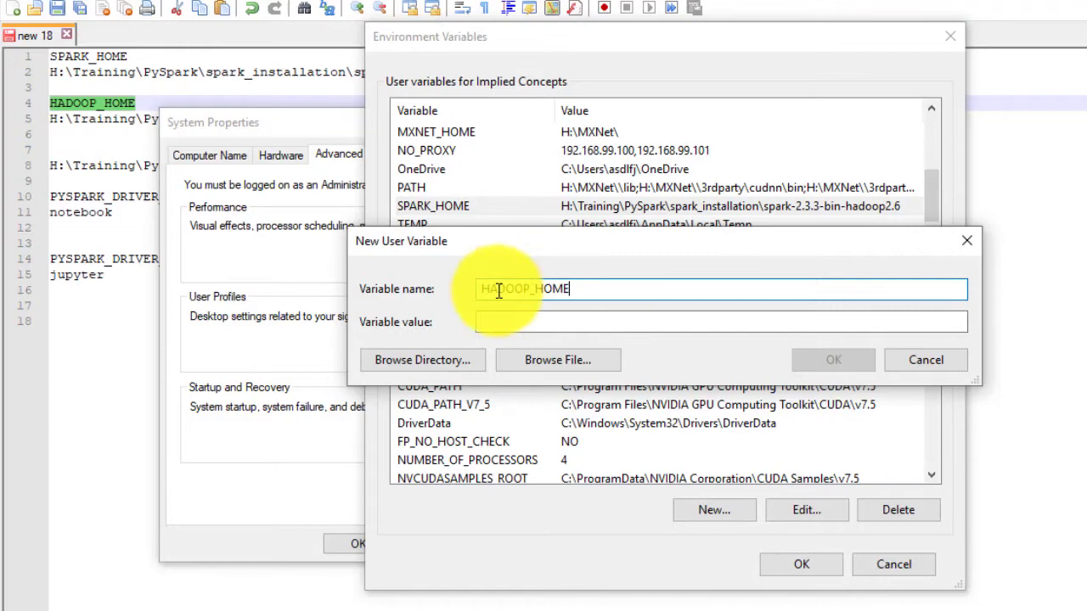
Fill in HADOOP_HOME's value with H:\Training\PySpark\spark_installation\spark-2.3.3-bin-hadoop2.6, copied from the notes
left_click(93, 133)
left_click_drag(598, 121, 51, 118)
key("ctrl+c")
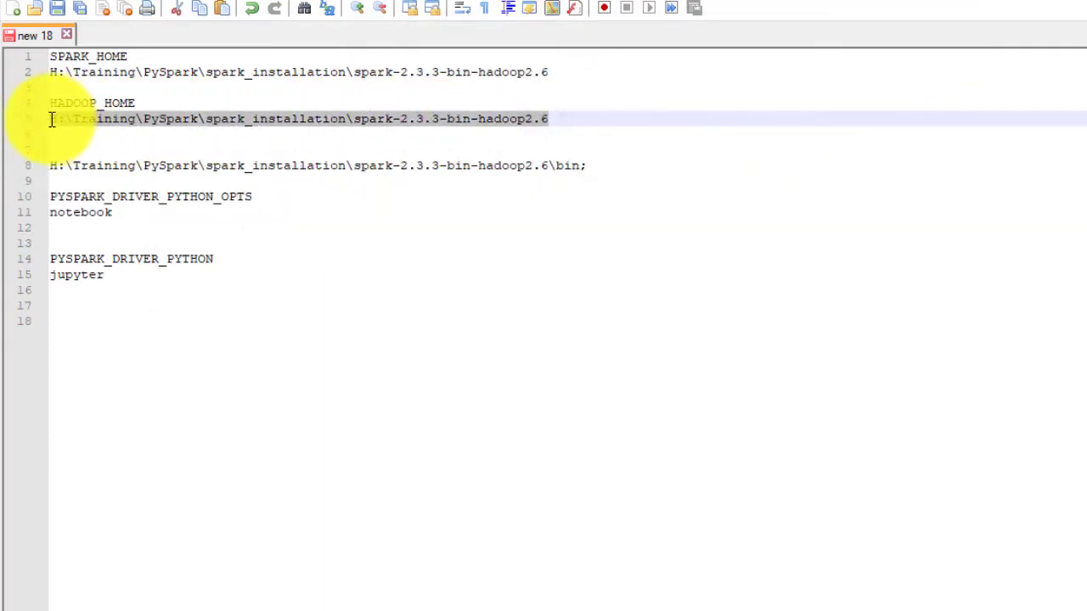
key("alt+Tab")
left_click(504, 323)
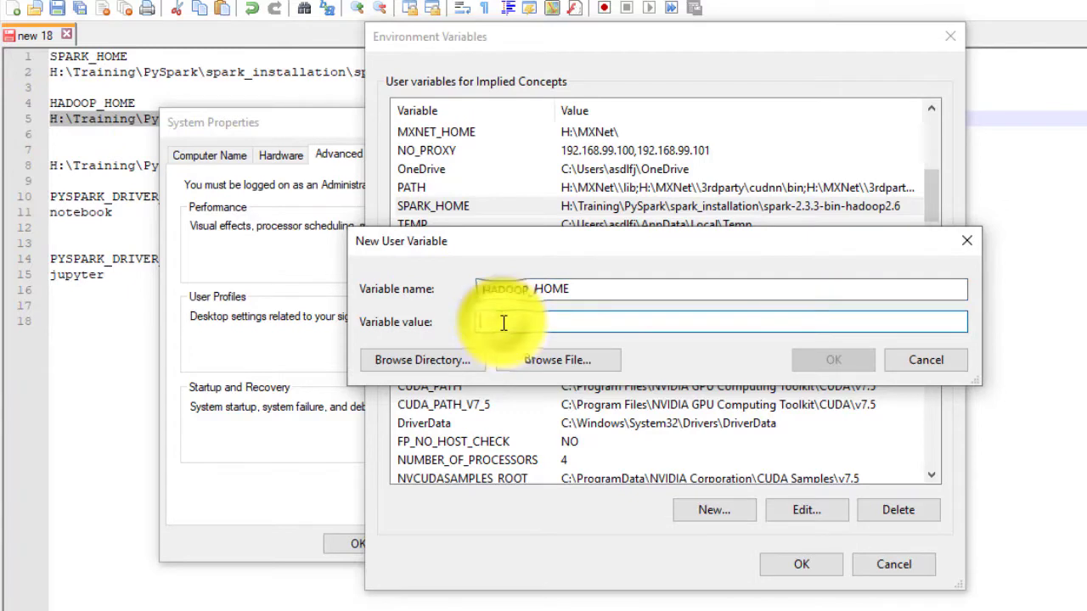
key("ctrl+v")
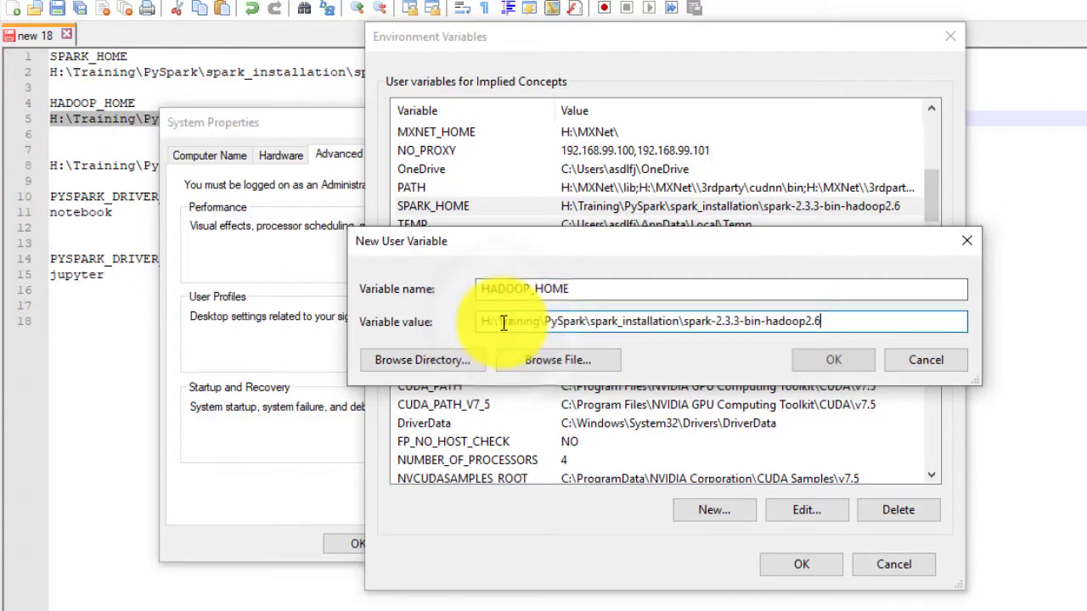
Save the HADOOP_HOME user variable and select it among the user variables
left_click(831, 363)
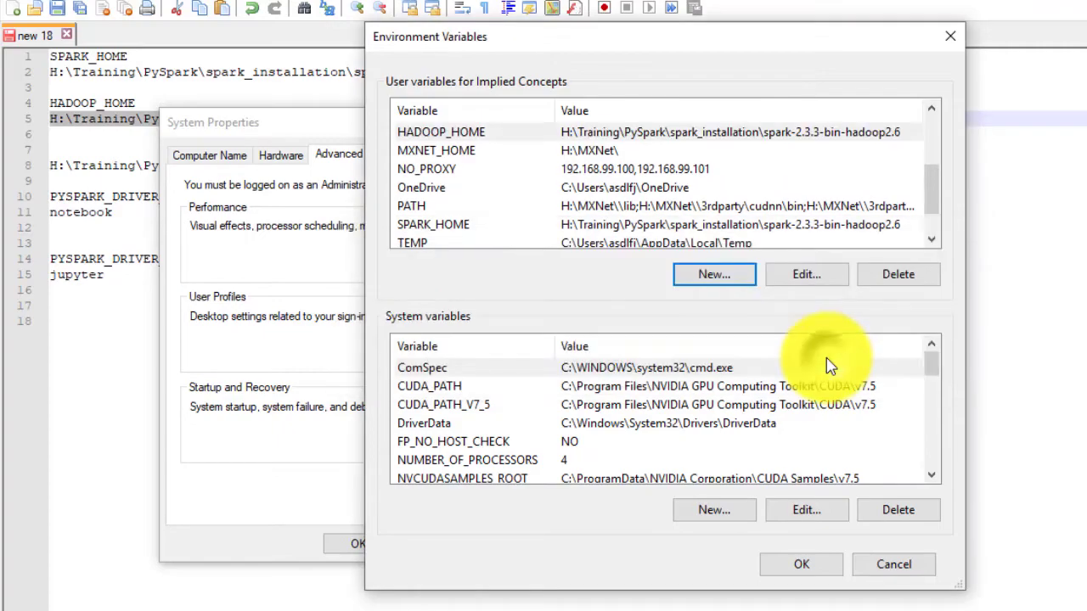
left_click(406, 136)
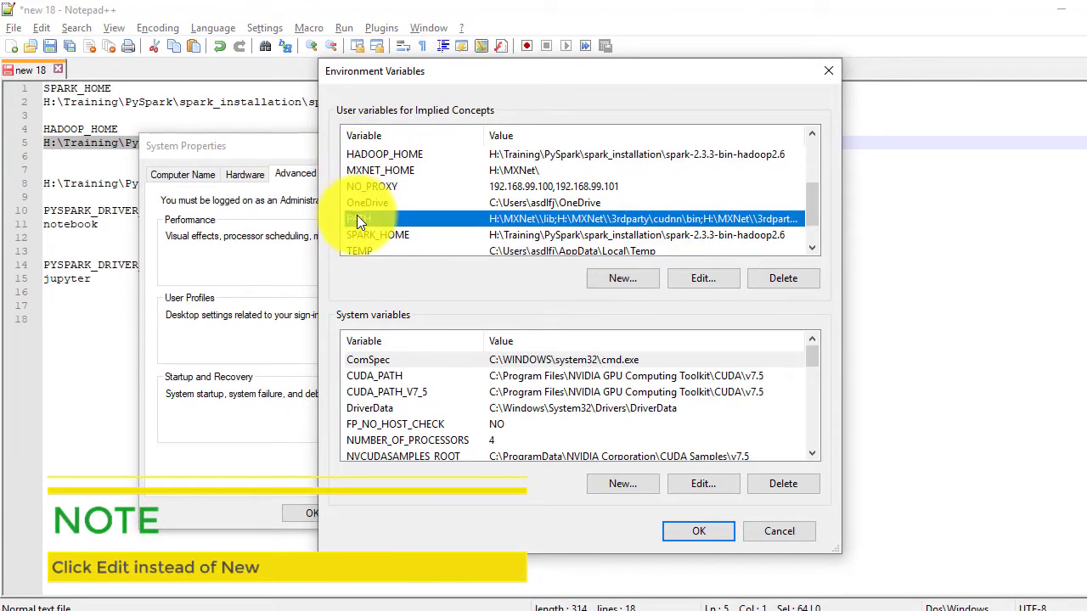
Copy H:\Training\PySpark\spark_installation\spark-2.3.3-bin-hadoop2.6\bin; from the Notepad++ notes and discard the blank new user variable
left_click(644, 282)
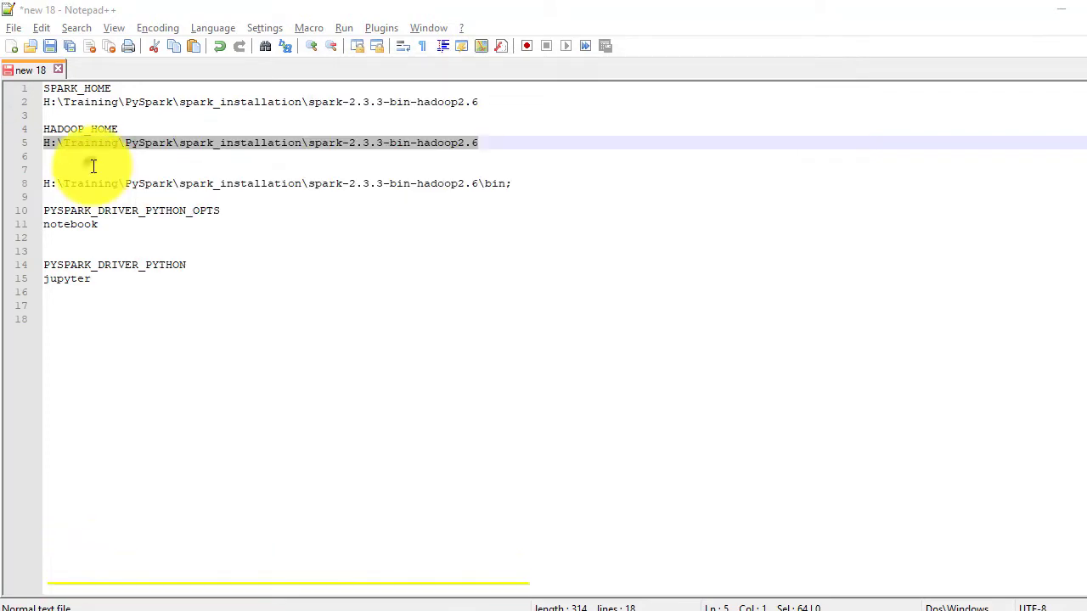
left_click(94, 165)
left_click_drag(526, 182, 42, 184)
key("ctrl+c")
key("alt+Tab")
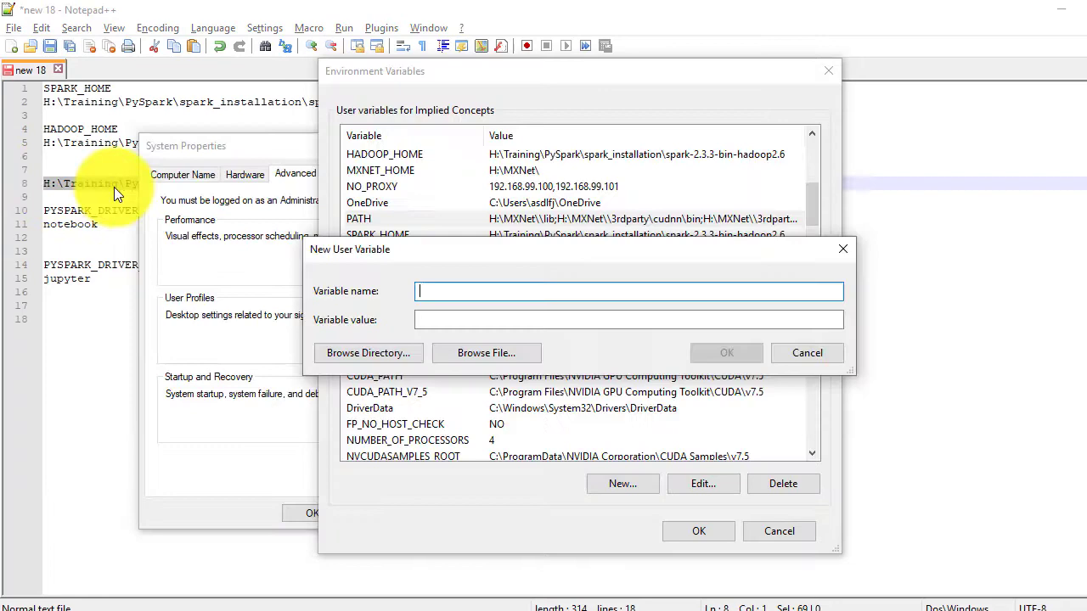
left_click(804, 354)
Append the copied H:\Training\PySpark\spark_installation\spark-2.3.3-bin-hadoop2.6\bin; to the end of the user PATH variable and apply the environment variable changes
left_click(352, 219)
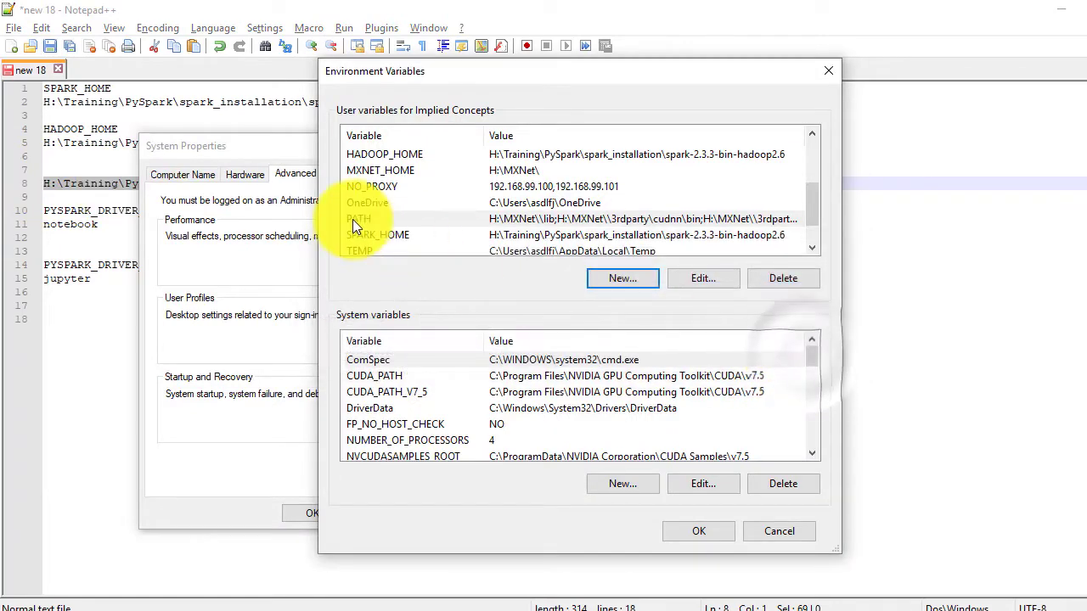
left_click(706, 275)
left_click(740, 318)
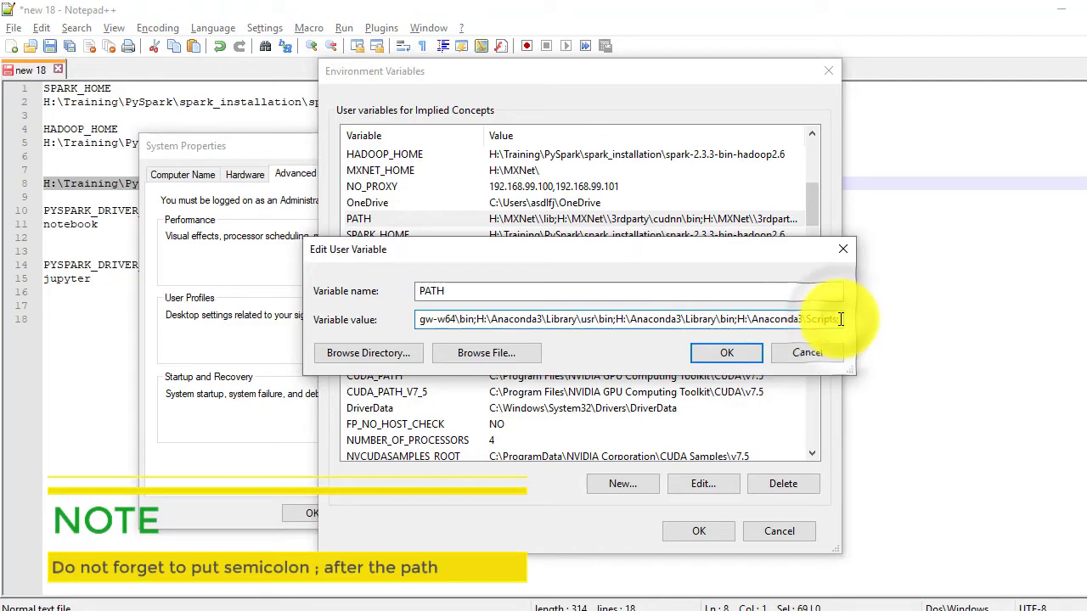
key("ctrl+v")
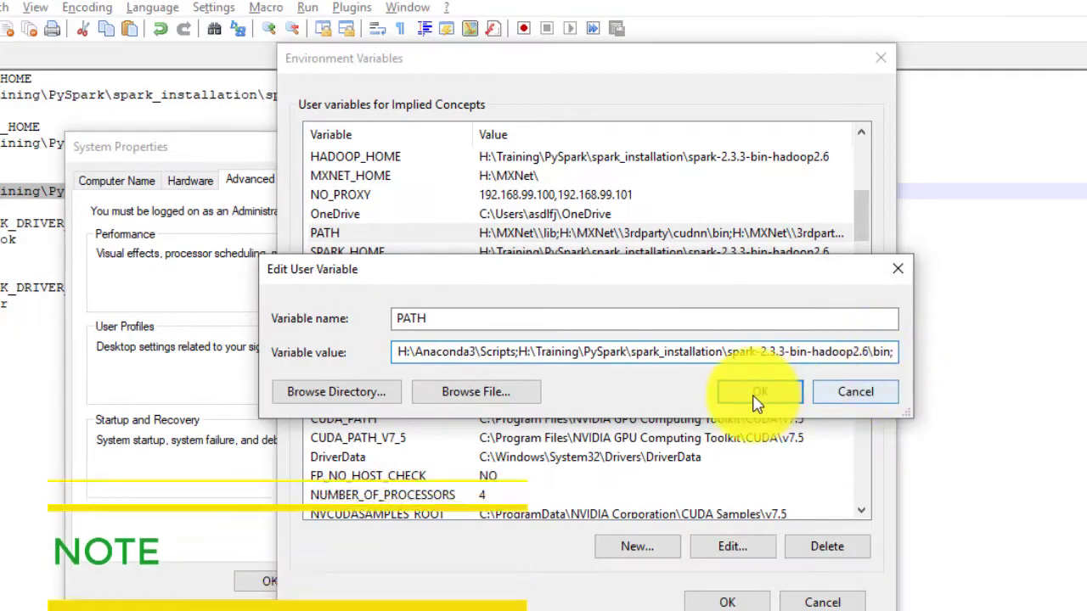
left_click(727, 353)
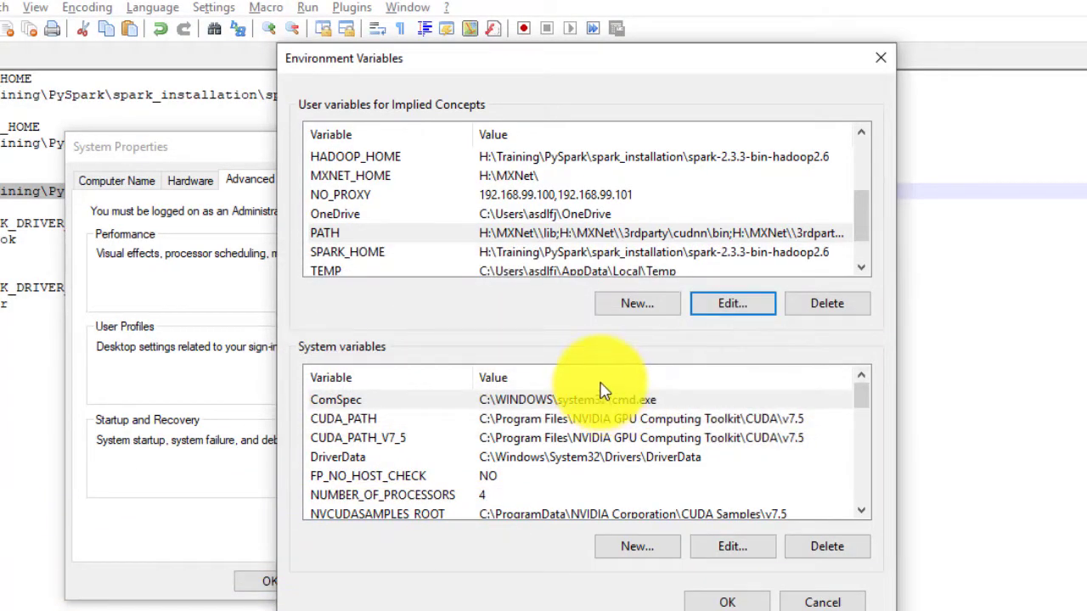
left_click(752, 603)
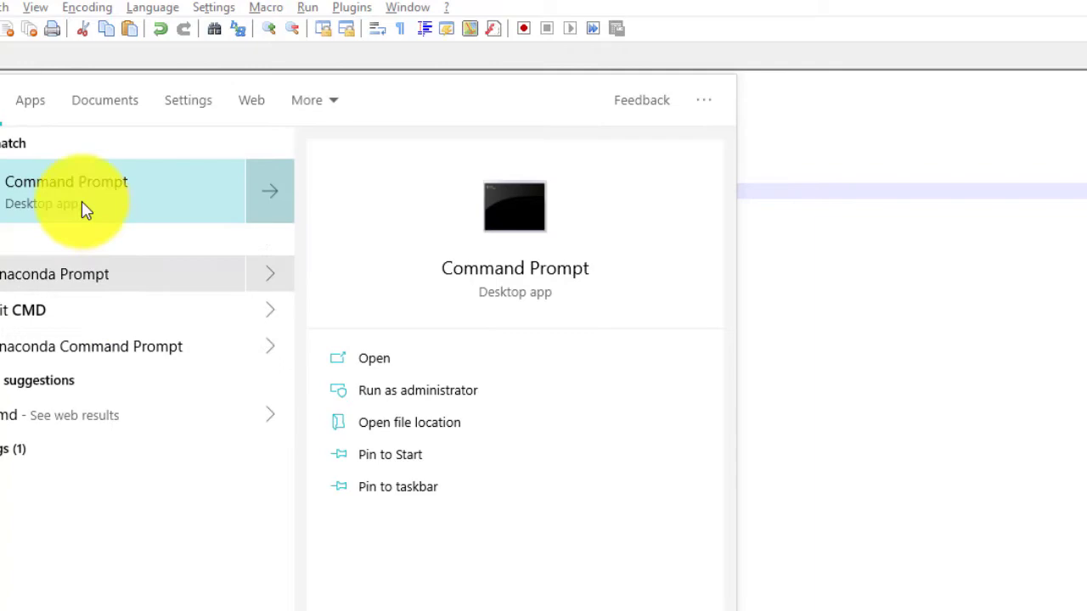
Open Command Prompt, launch pyspark and evaluate sc in its shell
left_click(77, 201)
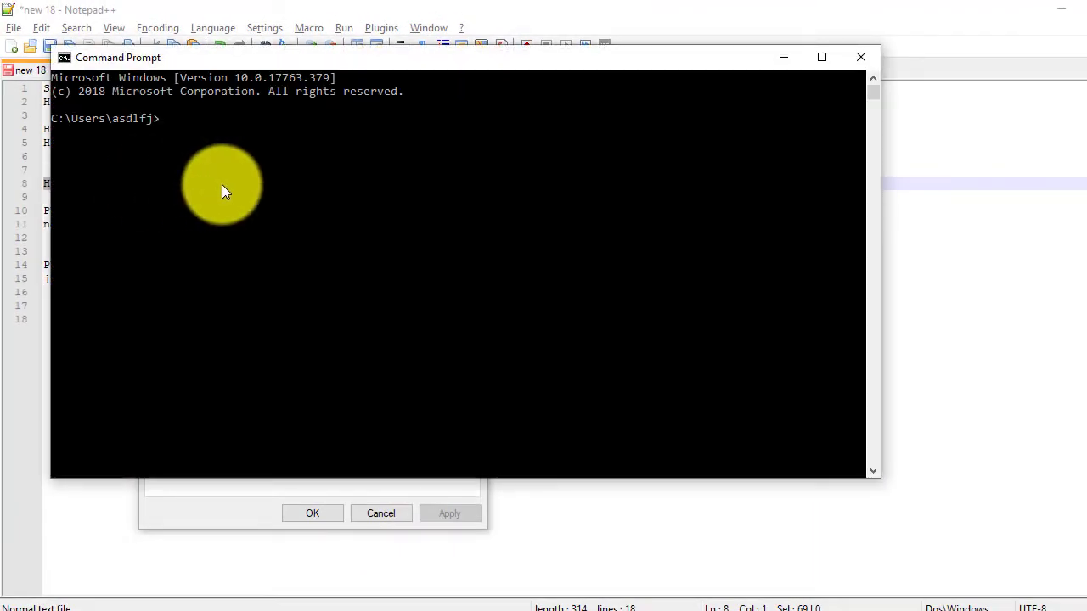
type("pyspark")
key("Return")
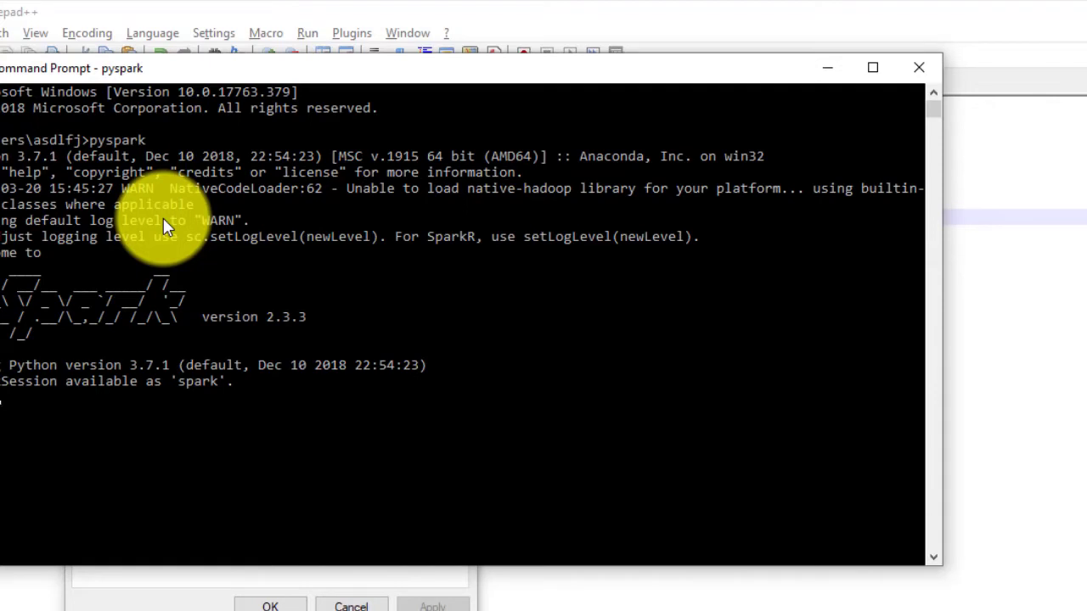
key("Return")
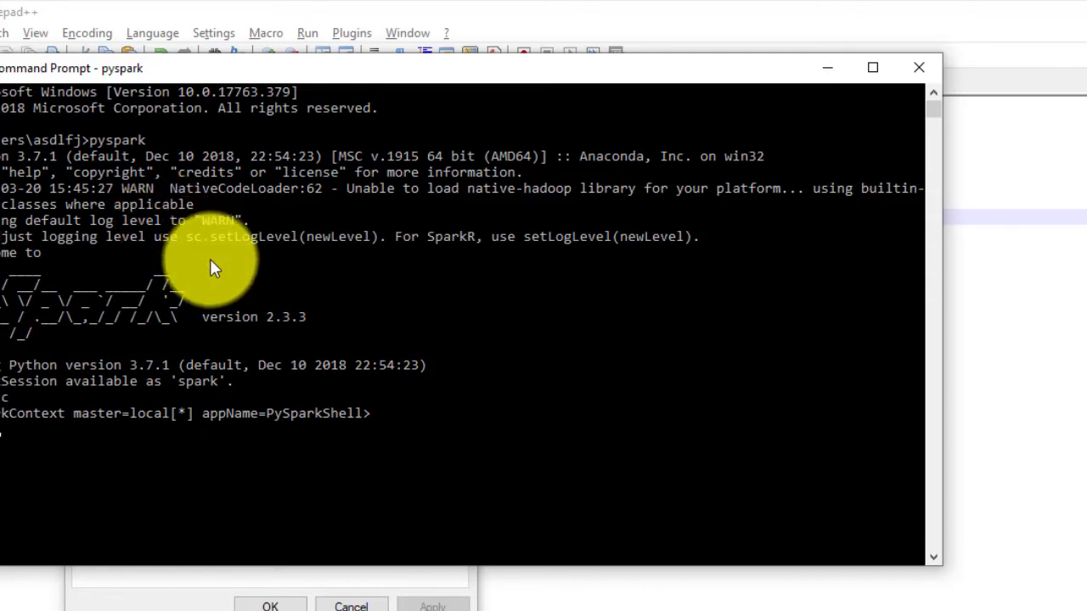
Reopen the environment variables and start a new user variable named PYSPARK_DRIVER_PYTHON_OPTS, copying the name from the notes
left_click(161, 605)
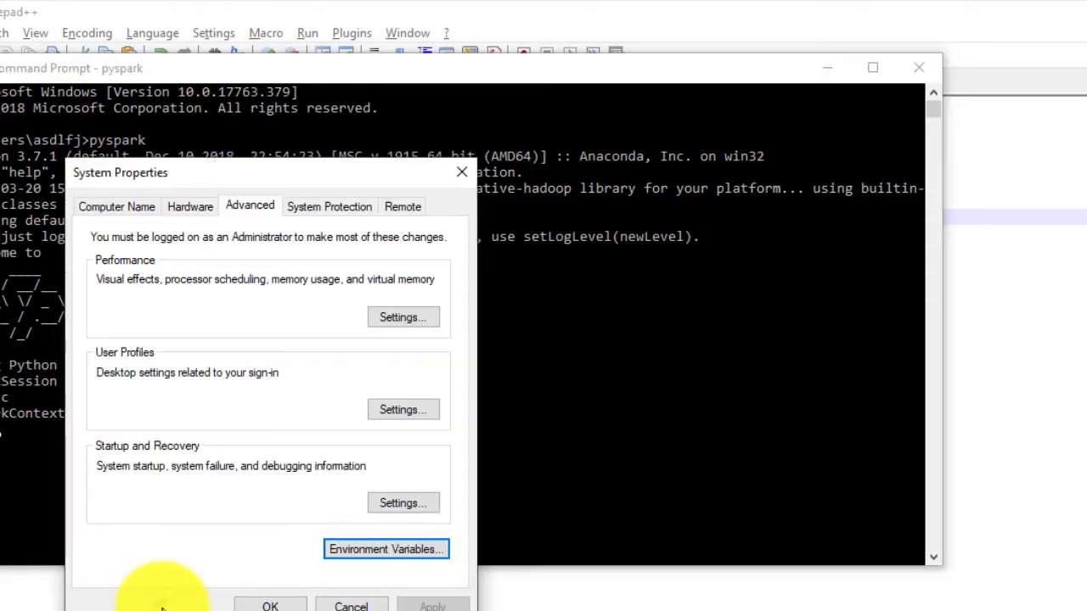
left_click(359, 561)
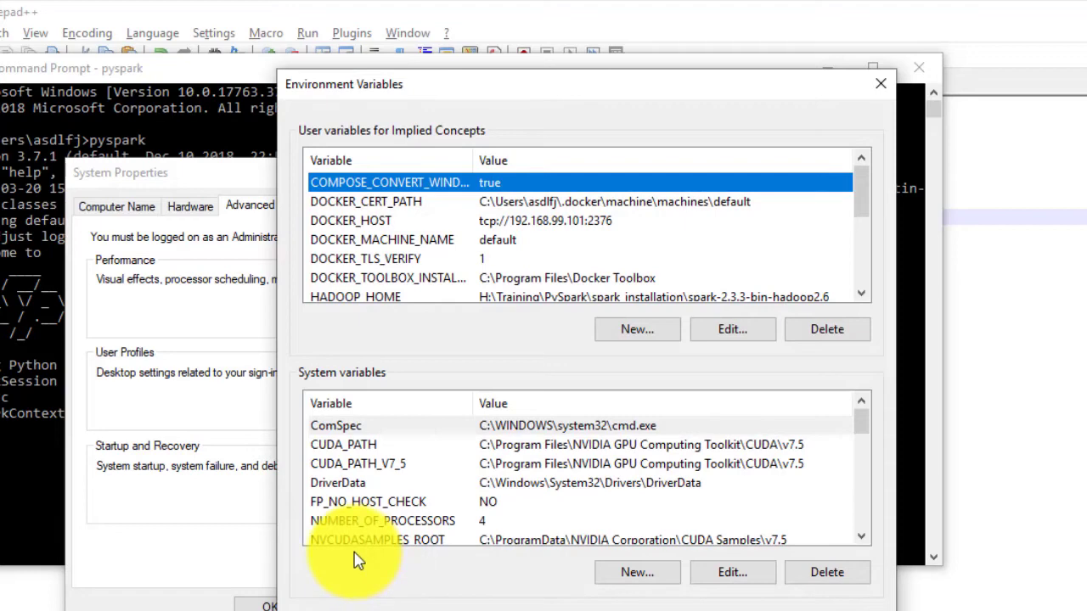
left_click(633, 332)
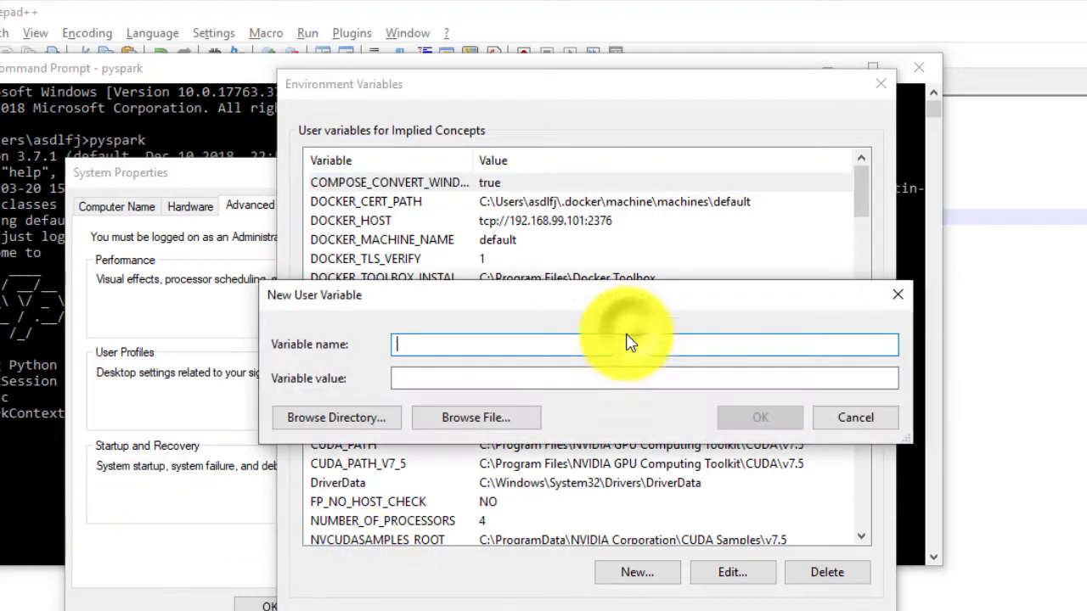
left_click(8, 568)
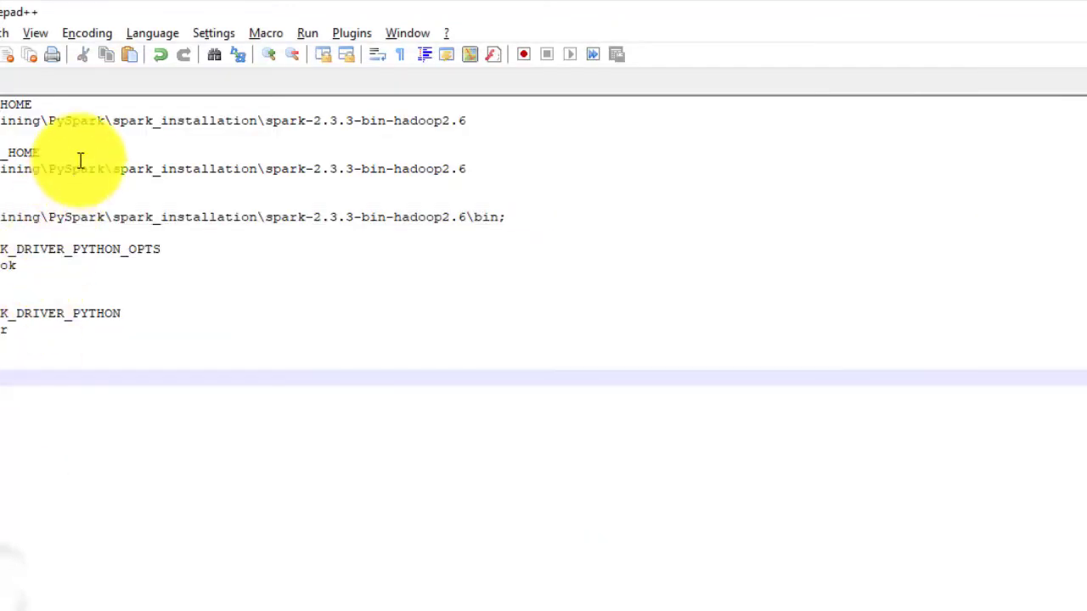
double_click(51, 248)
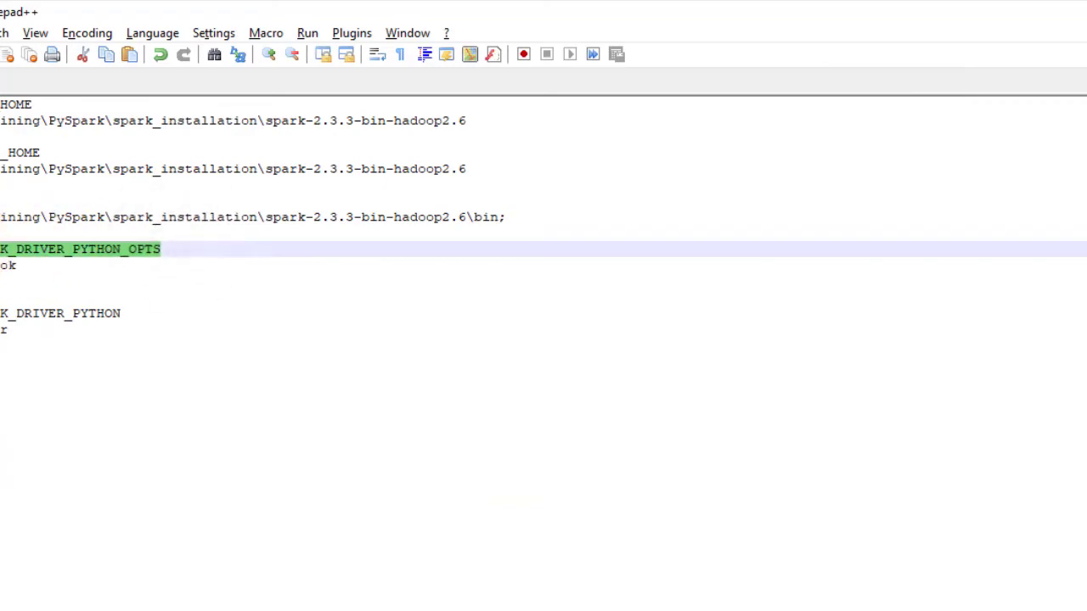
key("alt+Tab")
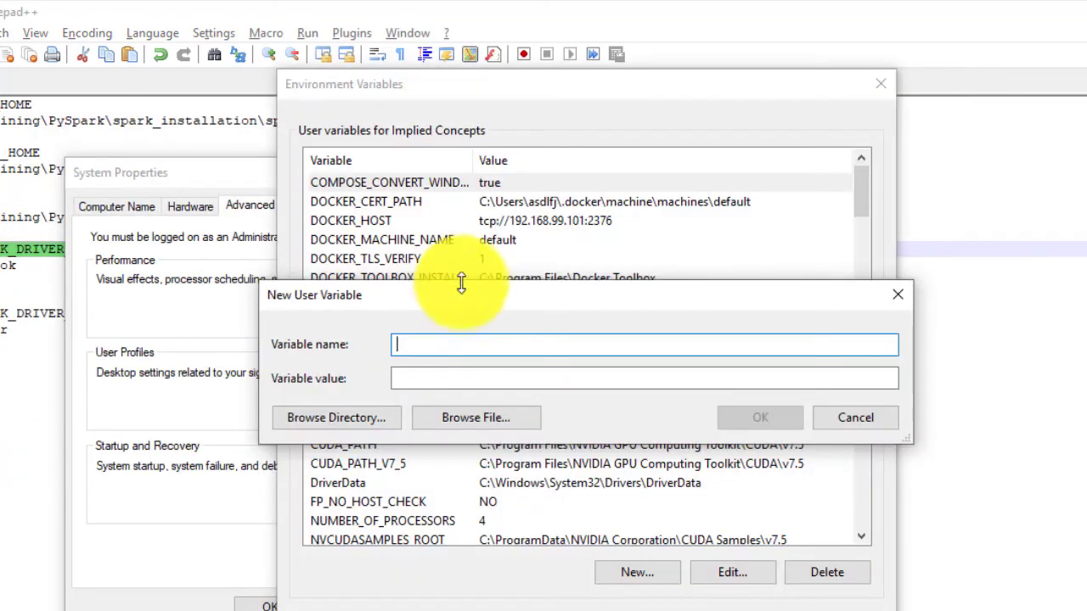
type("PYSPARK_DRIVER_PYTHON_OPTS")
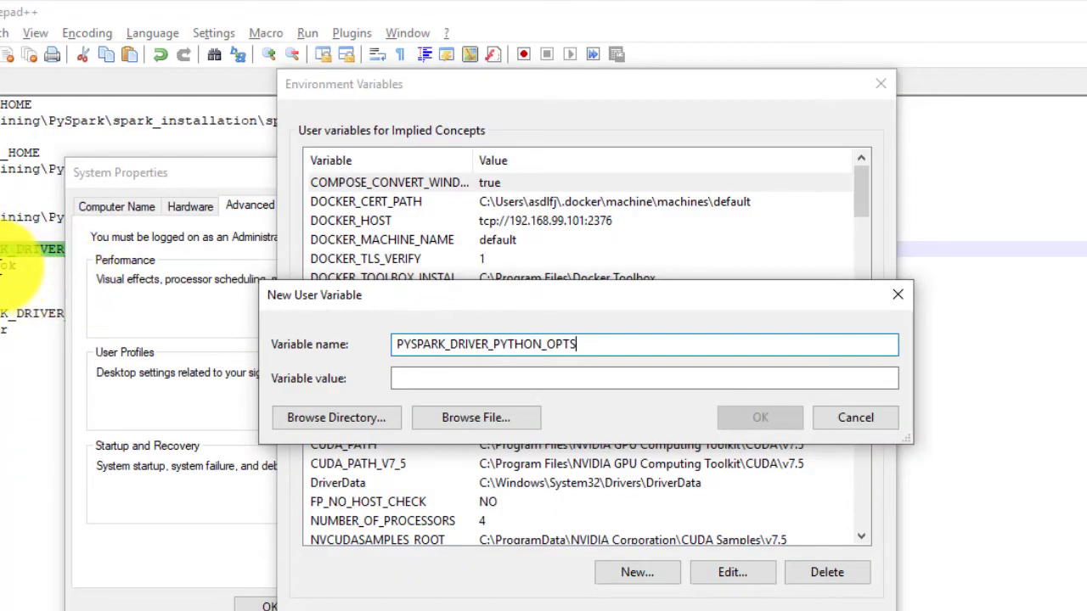
Set PYSPARK_DRIVER_PYTHON_OPTS to notebook from the notes, save it and select it among the user variables
left_click(9, 264)
key("alt+Tab")
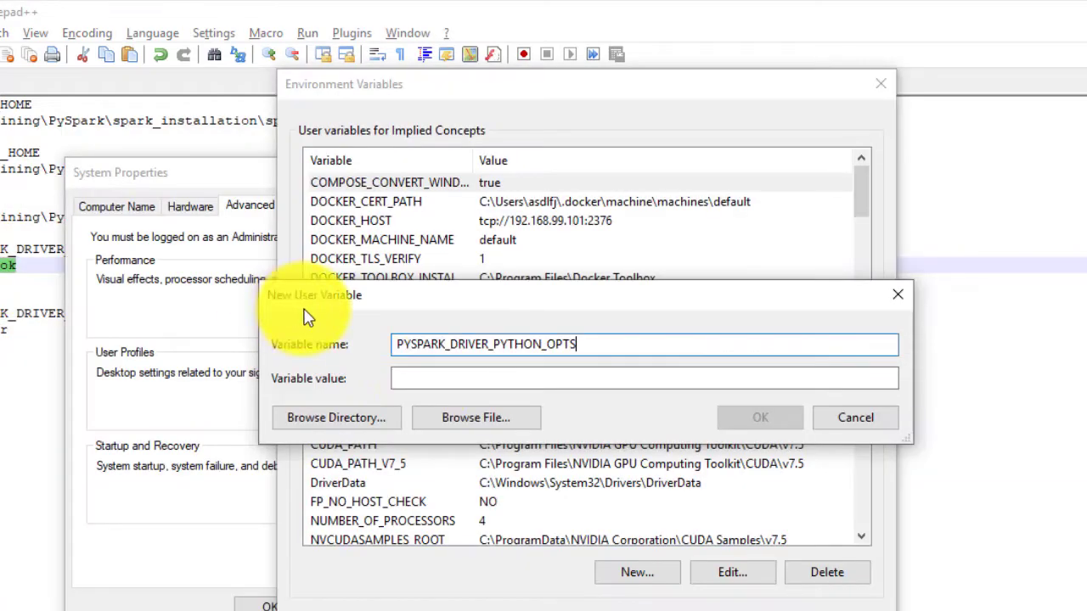
left_click(428, 379)
type("notebook")
left_click(754, 417)
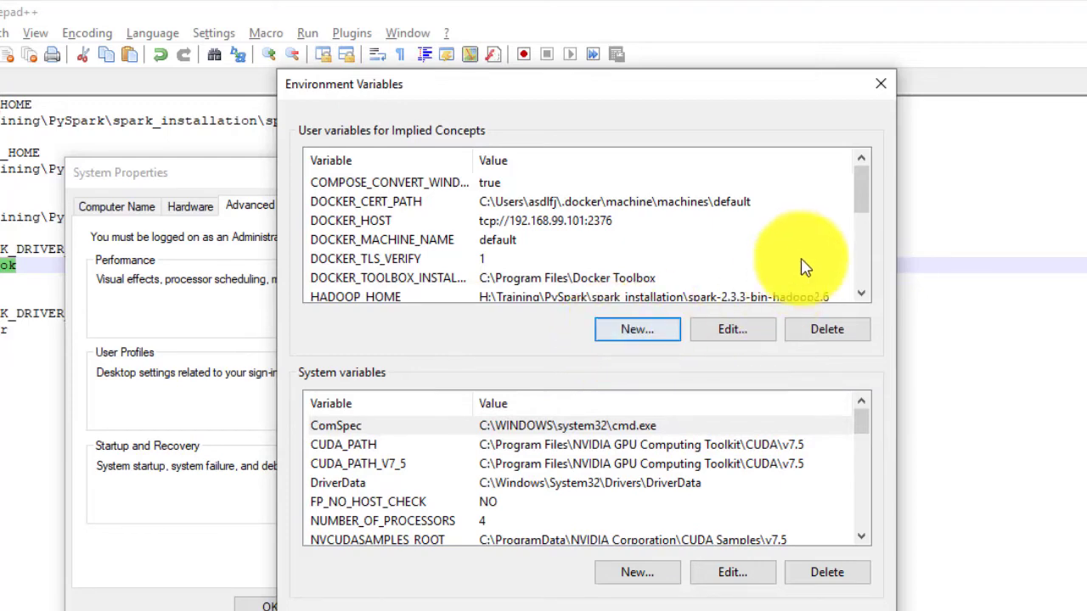
left_click_drag(864, 180, 860, 246)
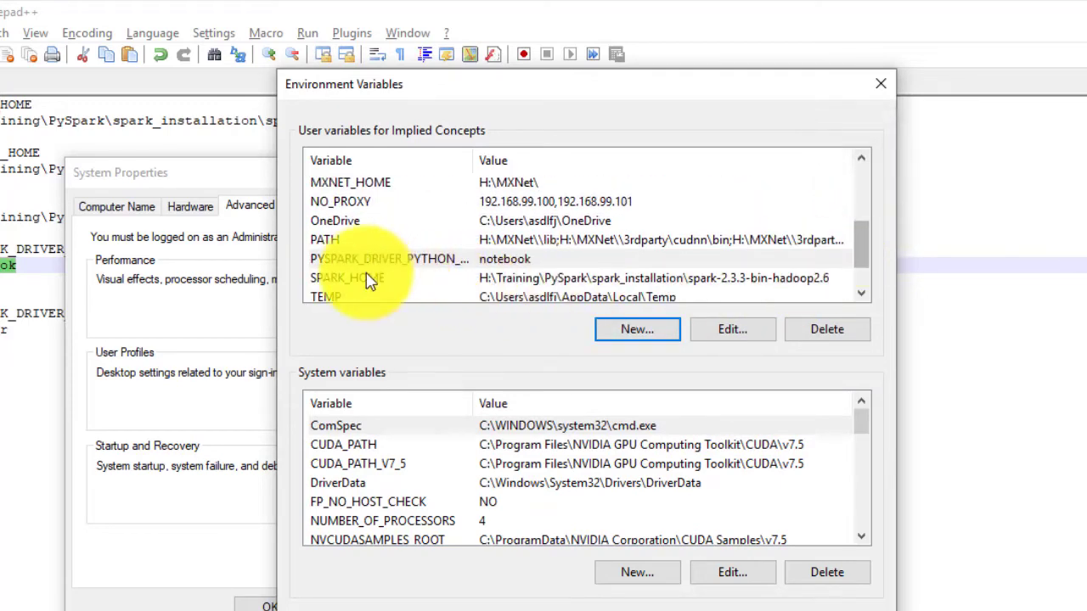
left_click(388, 259)
Start another new user variable and name it PYSPARK_DRIVER_PYTHON, copying the name from the notes
left_click(637, 331)
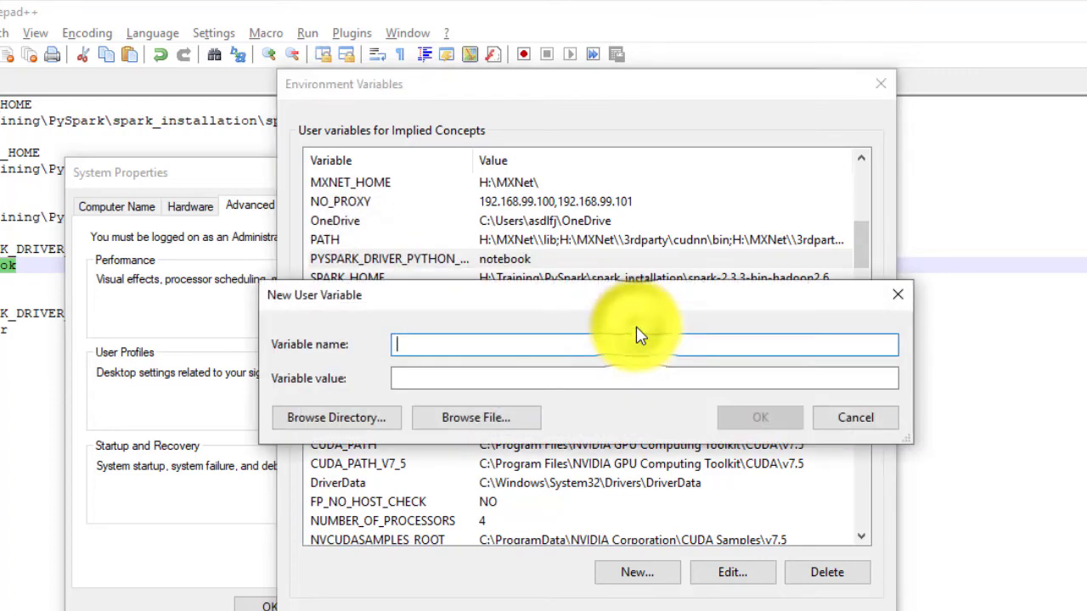
left_click(8, 315)
left_click(135, 315)
left_click_drag(135, 315, 0, 314)
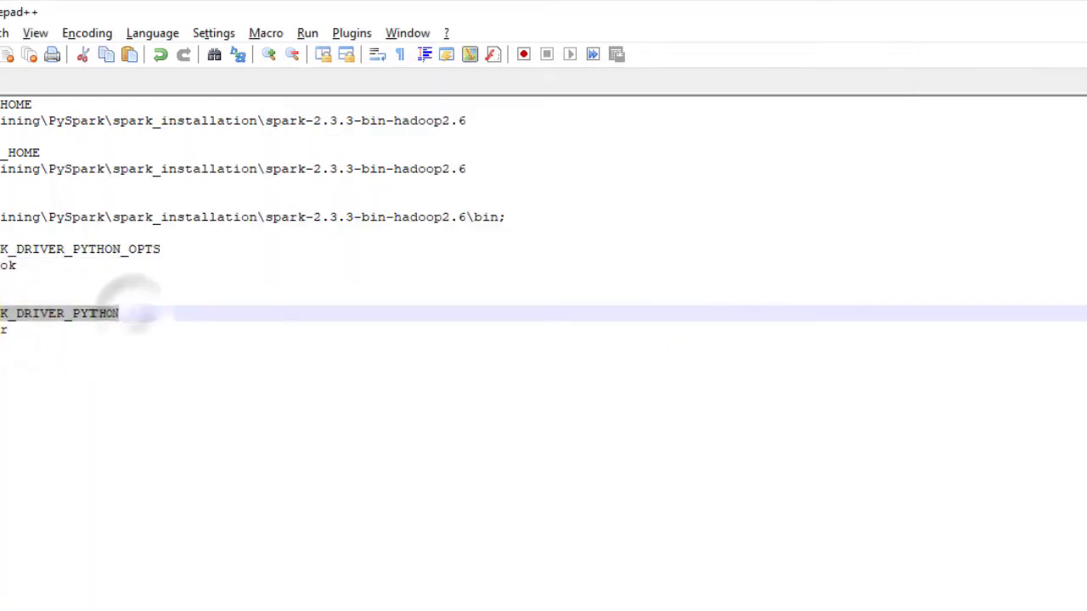
key("ctrl+c")
key("alt+Tab")
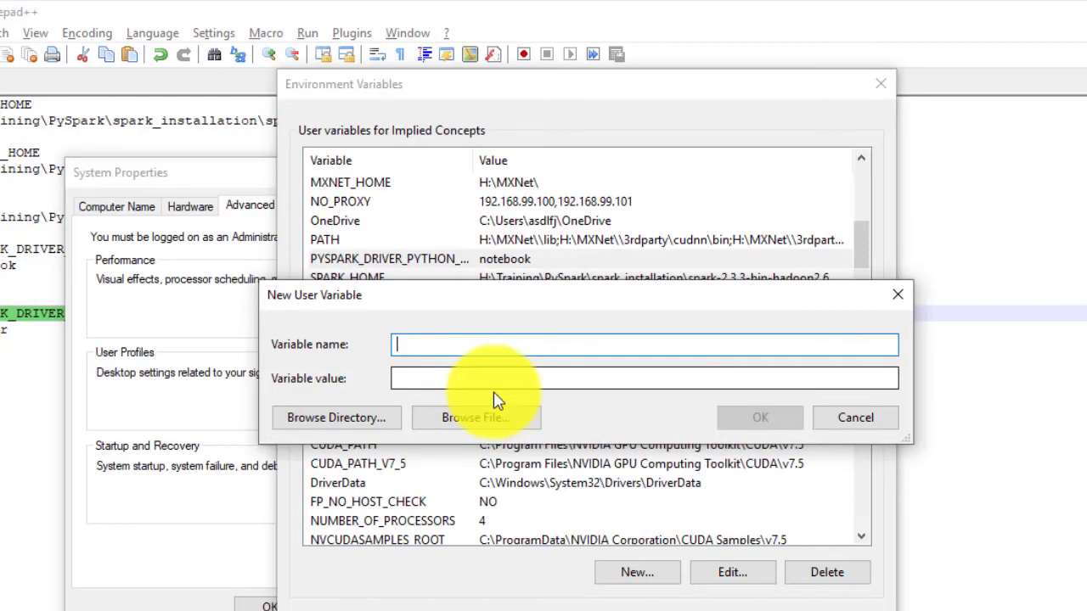
key("ctrl+v")
Set PYSPARK_DRIVER_PYTHON to jupyter from the notes, save it and apply the environment variable changes
left_click(4, 328)
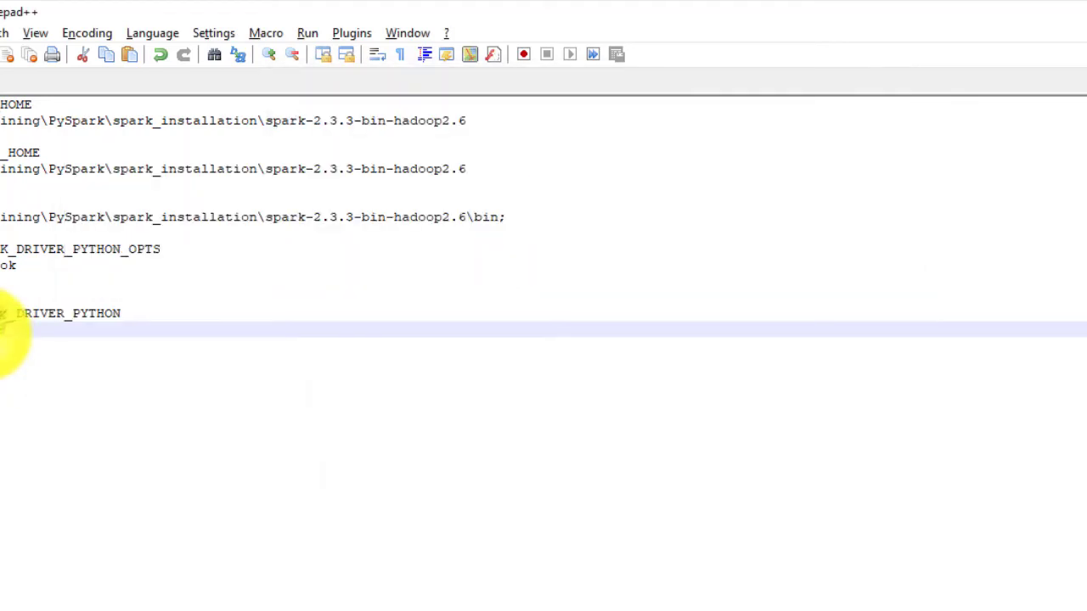
key("ctrl+c")
key("alt+Tab")
left_click(417, 380)
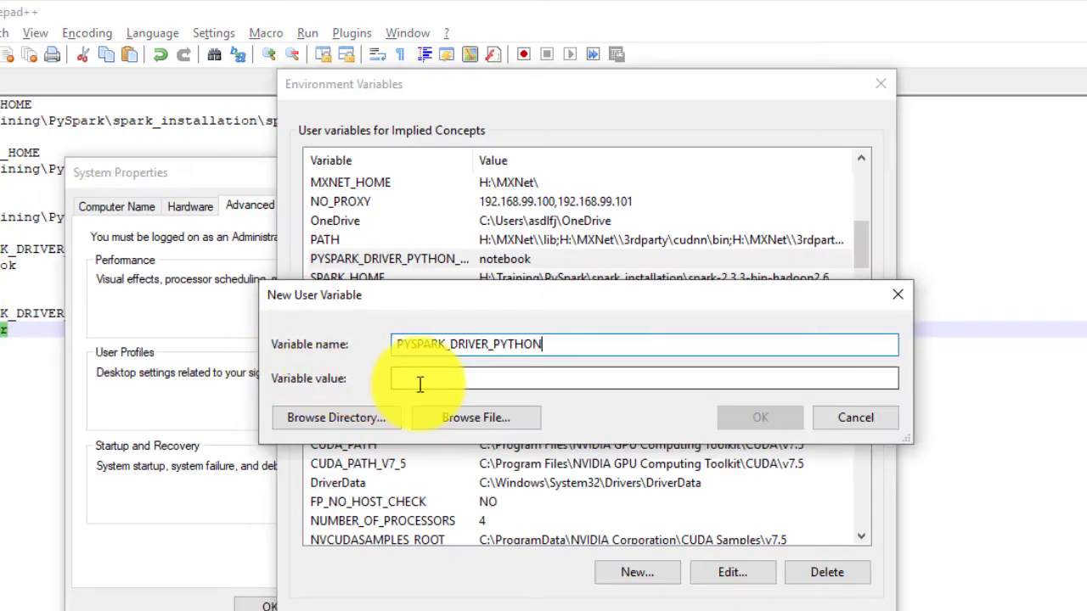
key("ctrl+v")
left_click(760, 417)
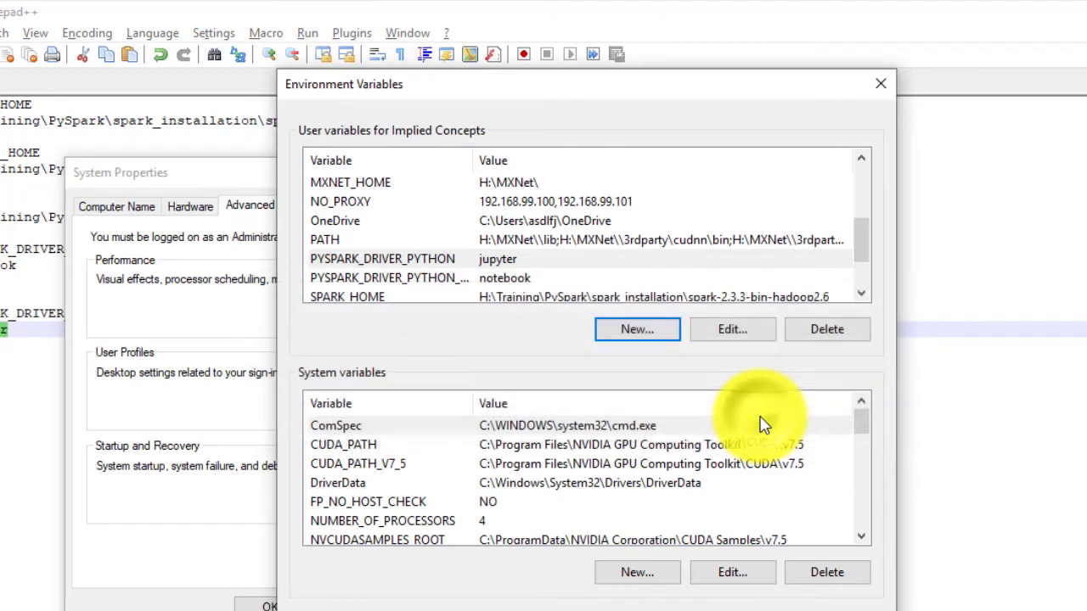
left_click(411, 266)
left_click(411, 279)
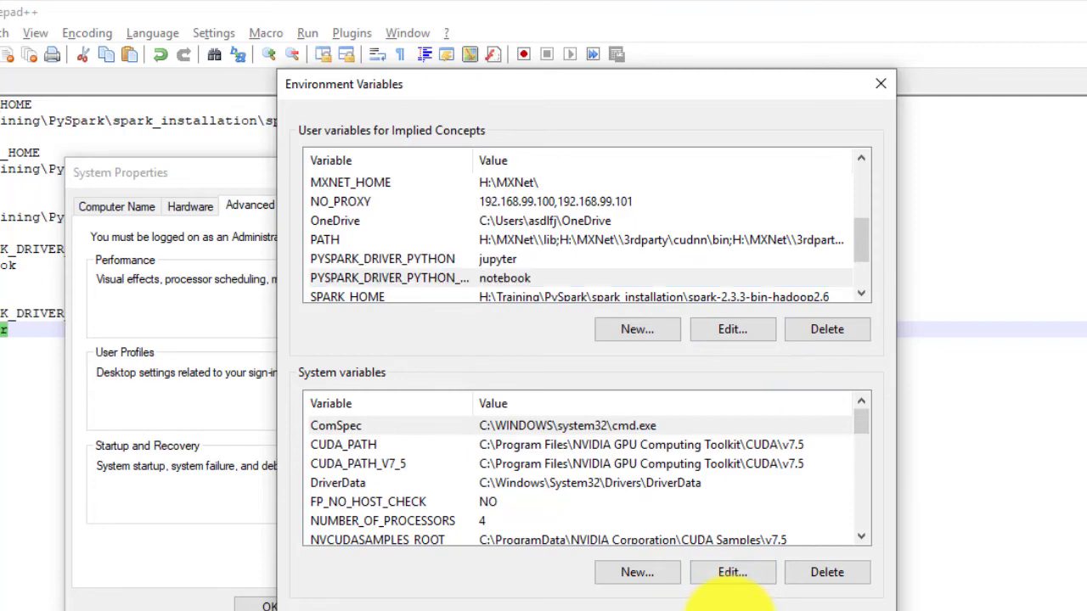
left_click(723, 606)
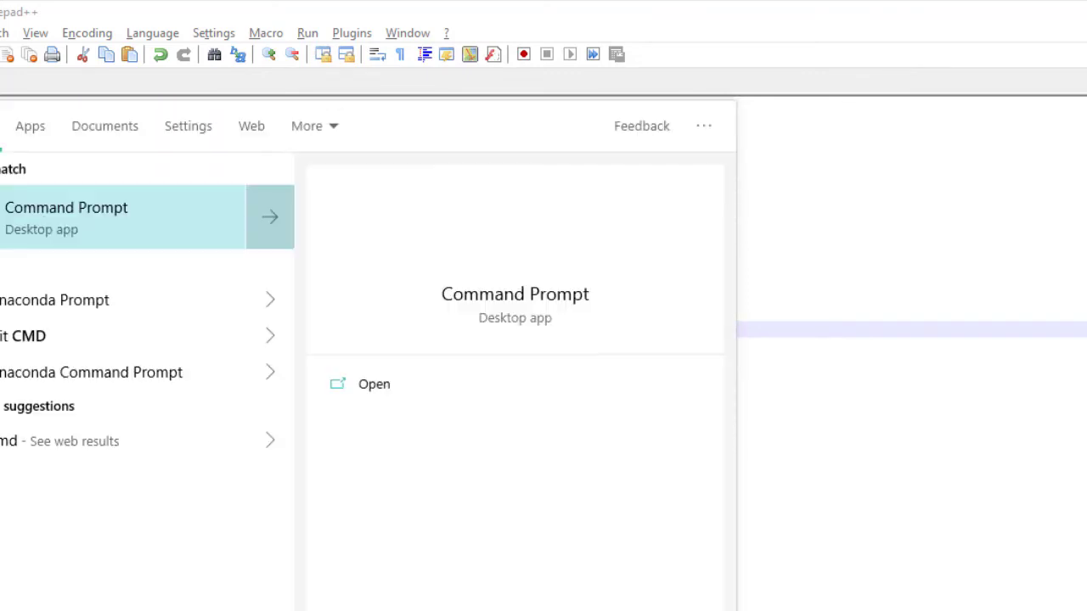
Open a new Command Prompt and launch pyspark so that it starts Jupyter
left_click(110, 233)
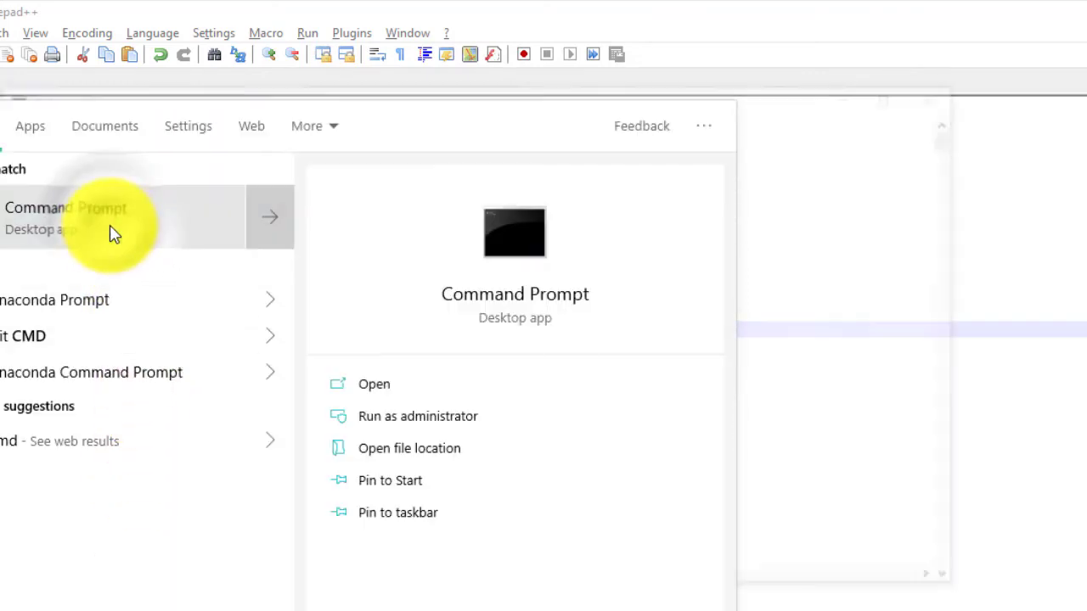
left_click(779, 104)
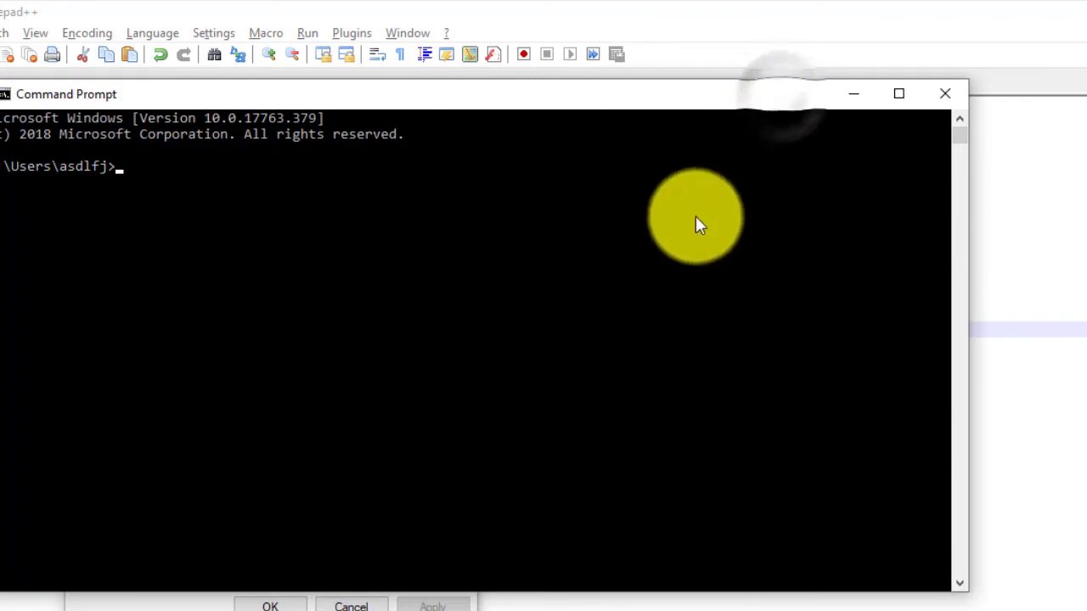
type("py")
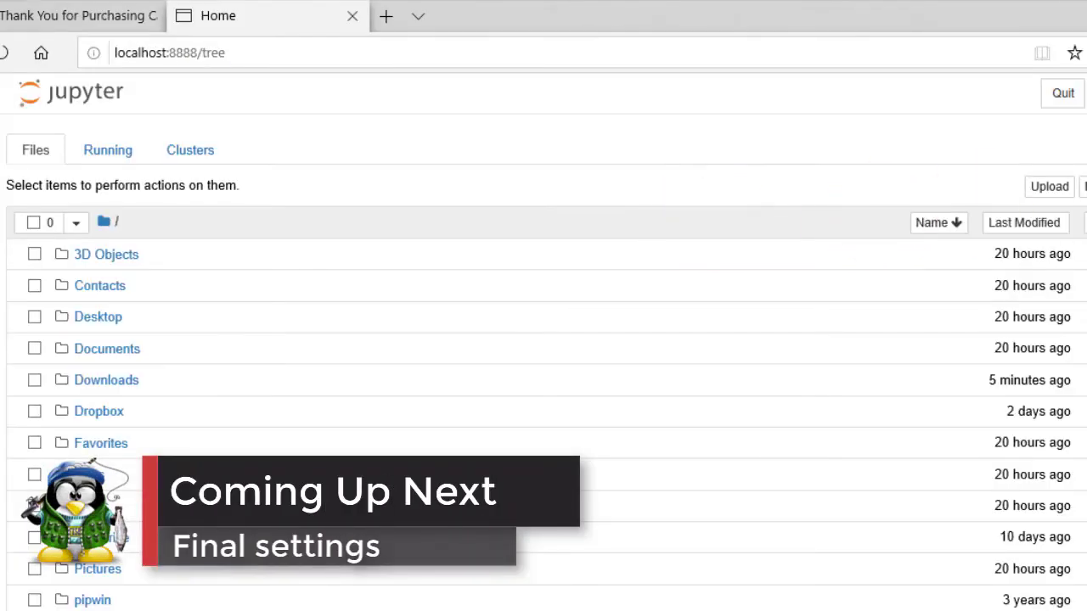
Create a new Python 3 notebook in Jupyter's home folder
left_click(1084, 186)
left_click(1009, 240)
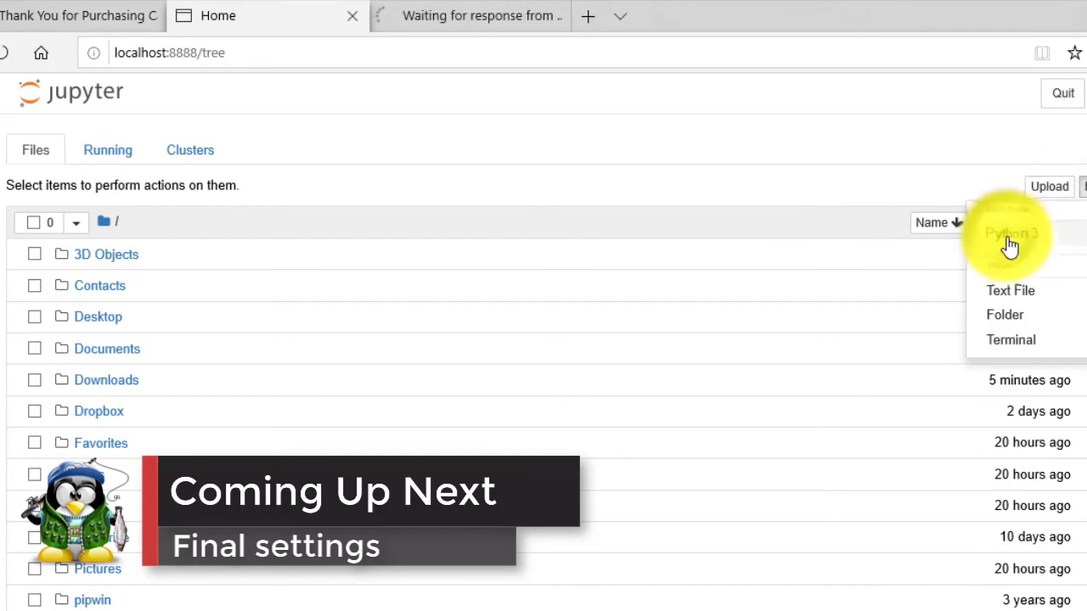